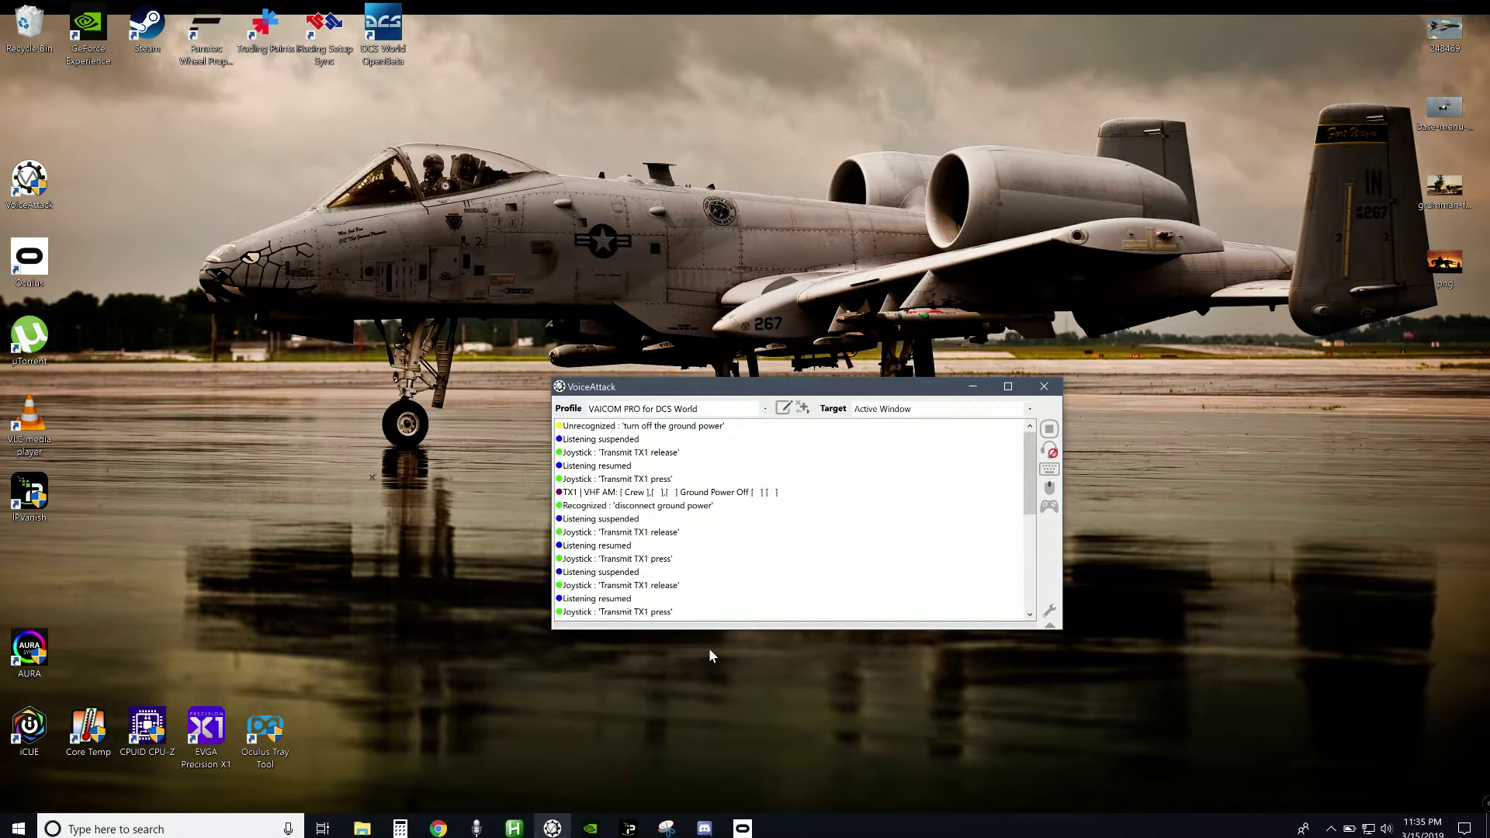
Step: Browse the available profiles and close the list, keeping VAICOM PRO for DCS World active
{"action": "left_click", "coordinate": [764, 408]}
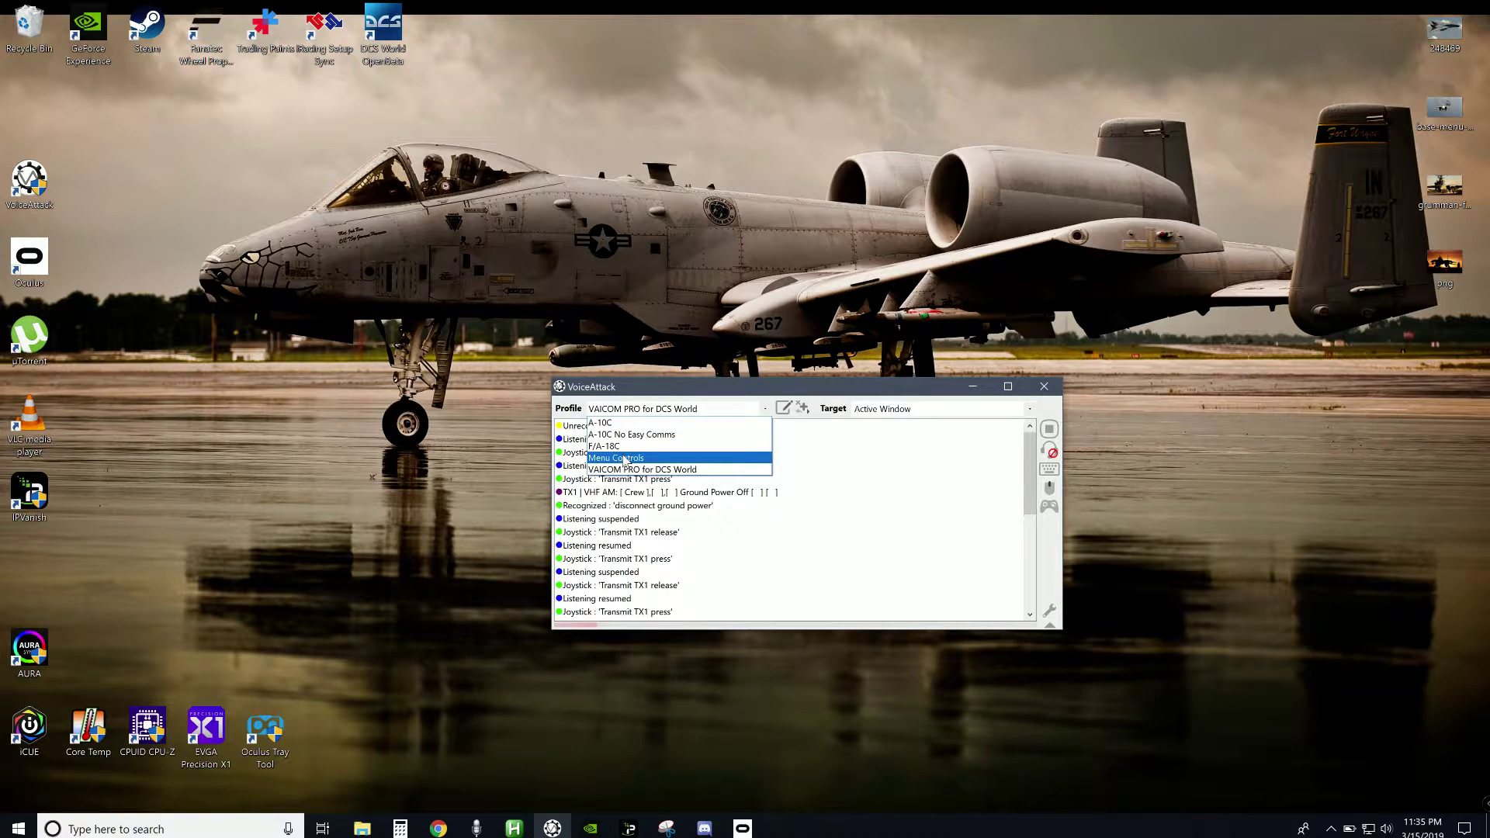
{"action": "left_click", "coordinate": [672, 371]}
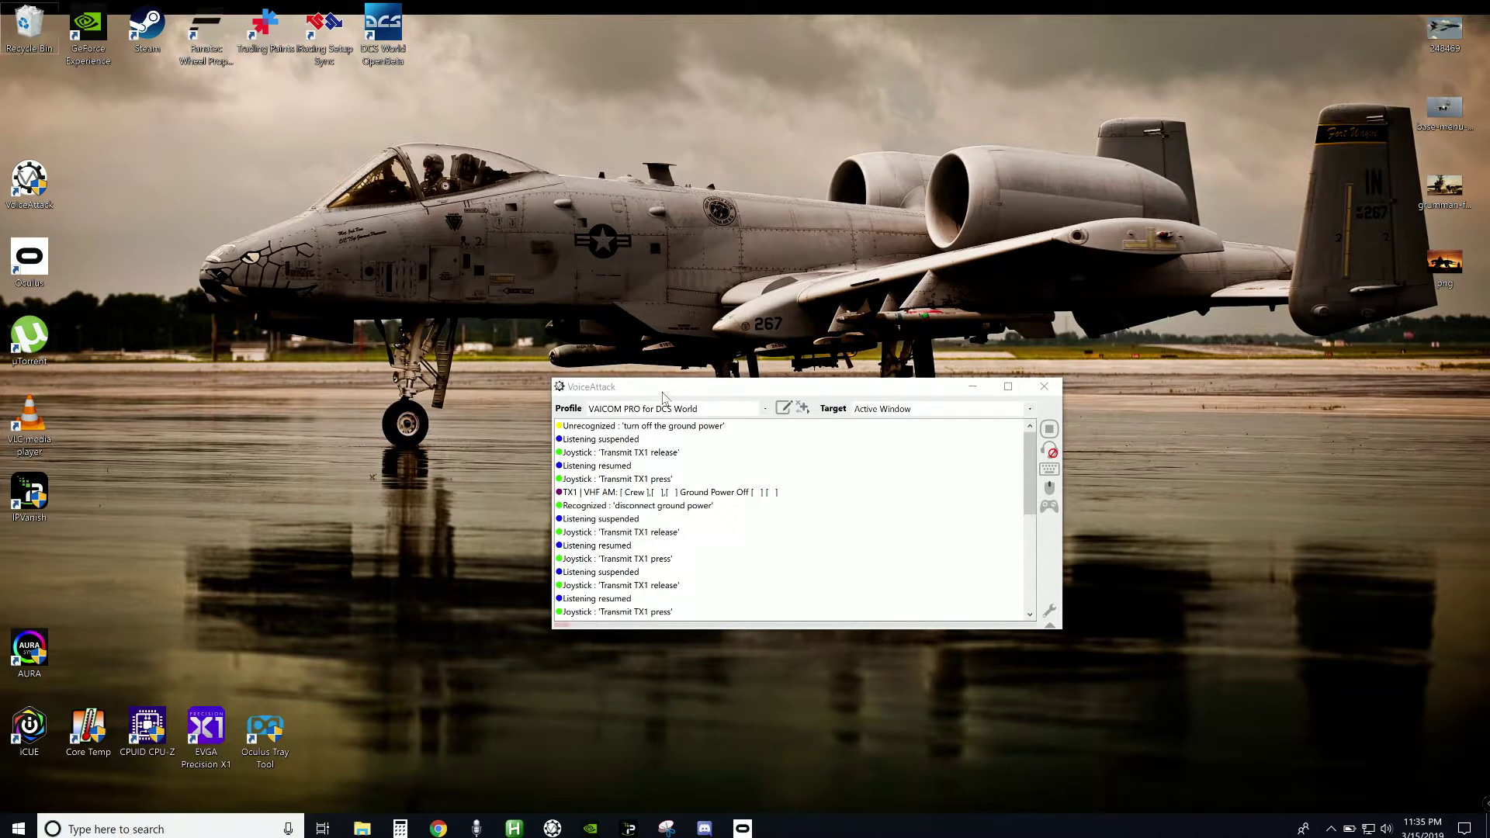
Step: Review the Menu Controls profile's 17 commands, then reselect VAICOM PRO for DCS World
{"action": "left_click", "coordinate": [764, 409]}
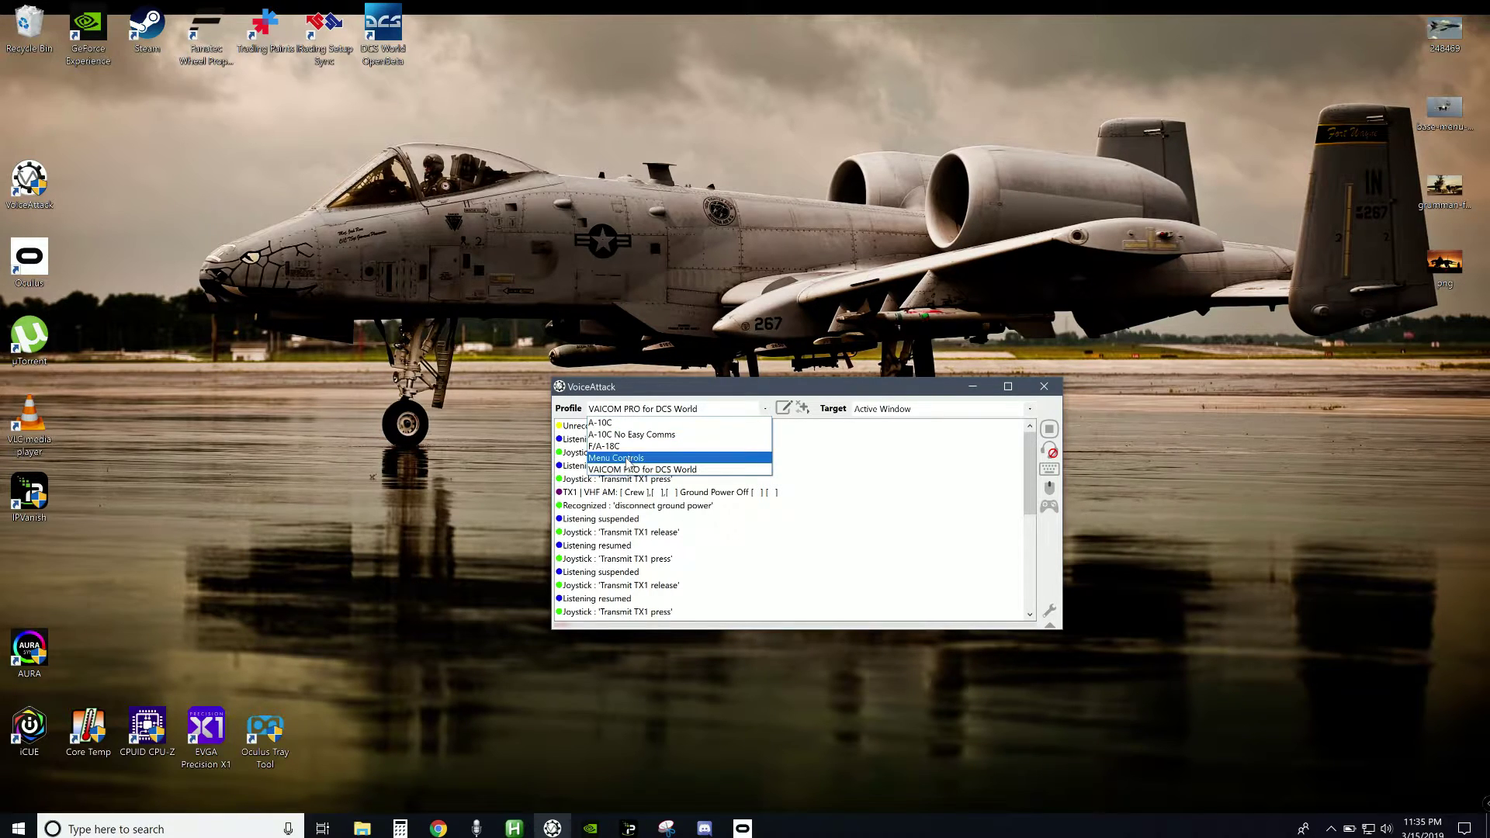
{"action": "left_click", "coordinate": [618, 457]}
{"action": "left_click", "coordinate": [783, 409]}
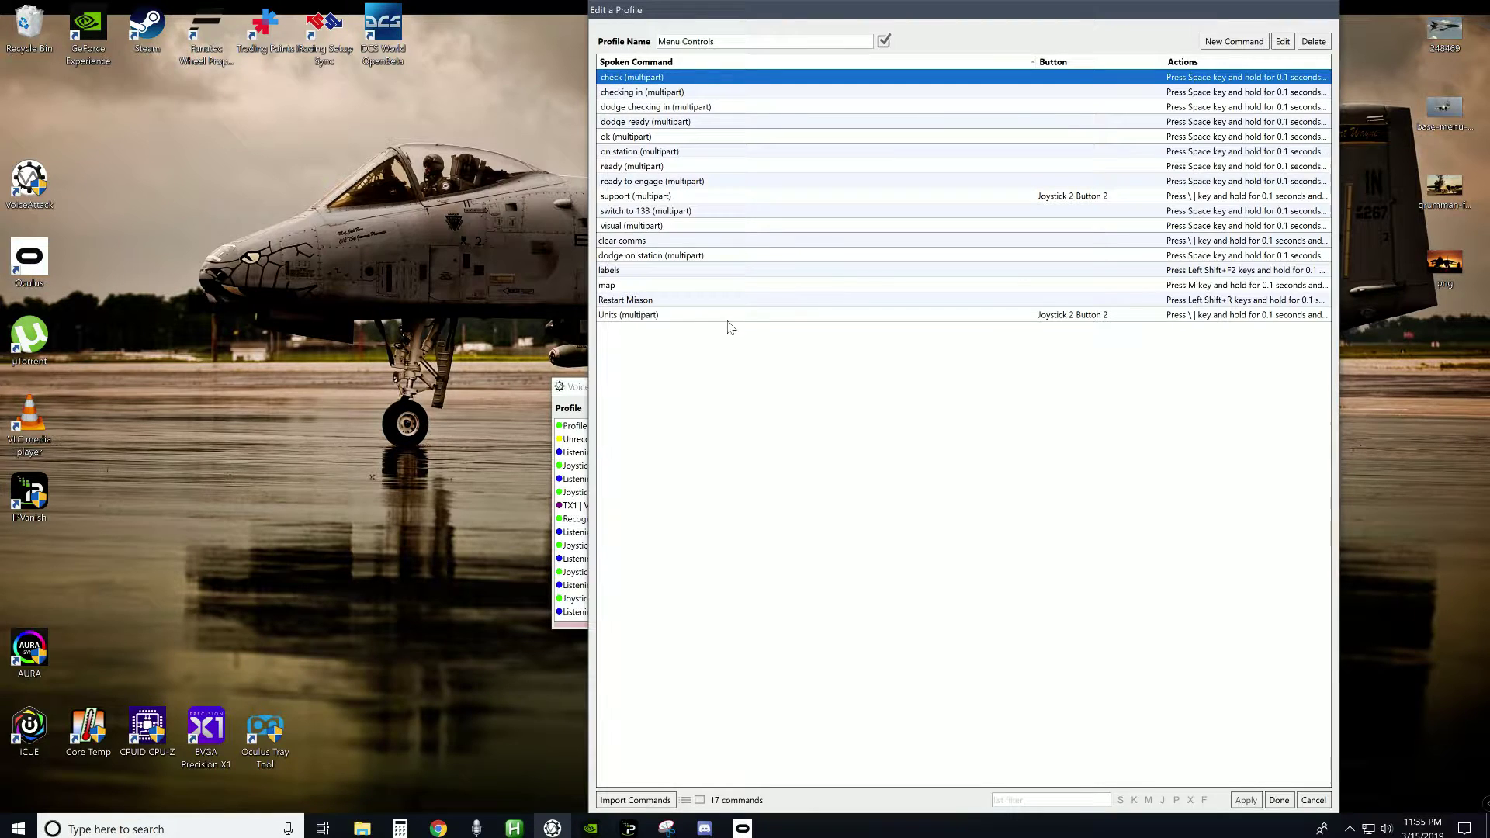
{"action": "left_click", "coordinate": [1278, 800]}
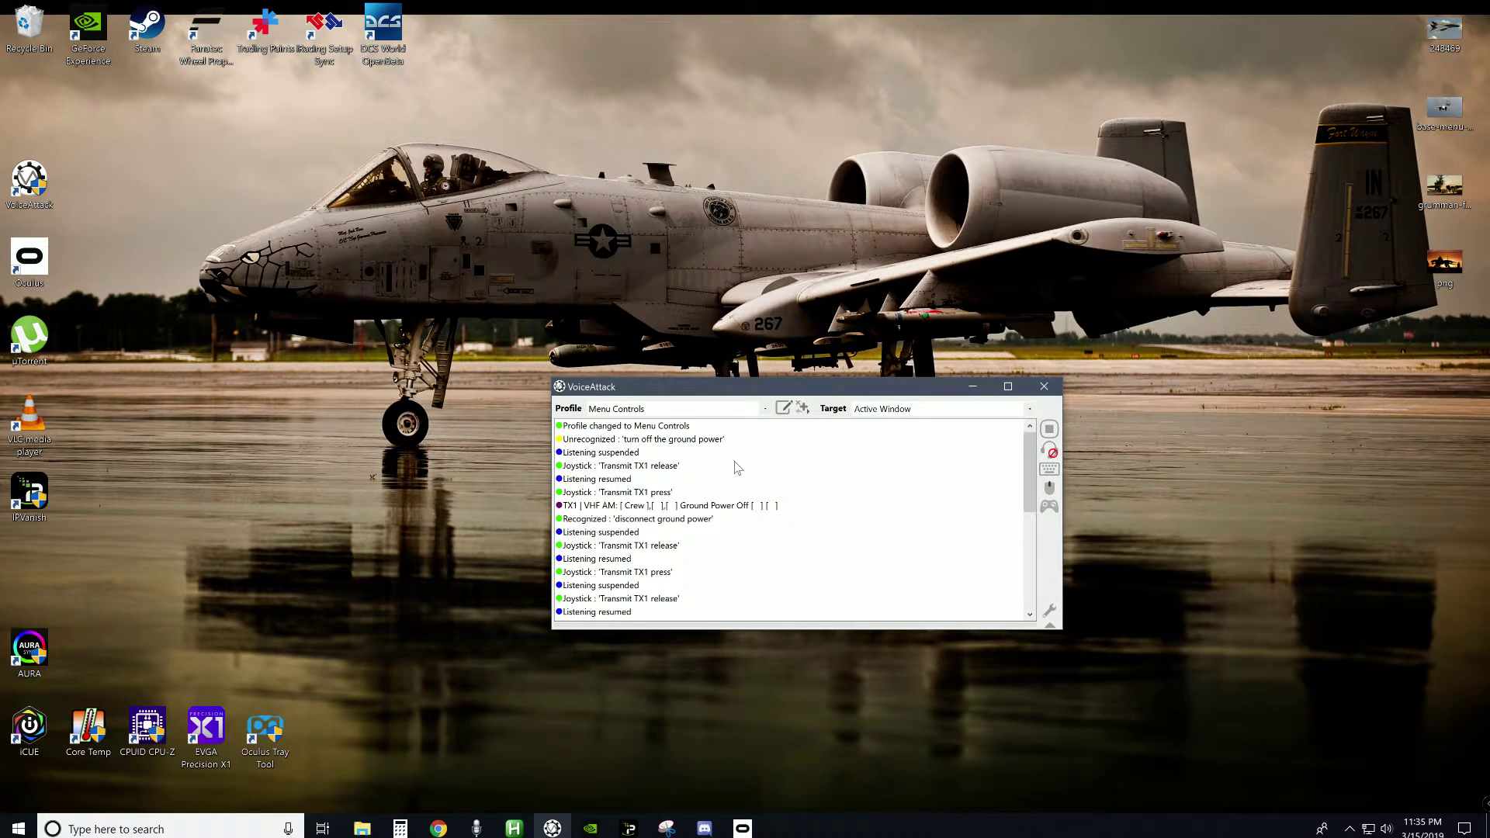
{"action": "left_click", "coordinate": [675, 409]}
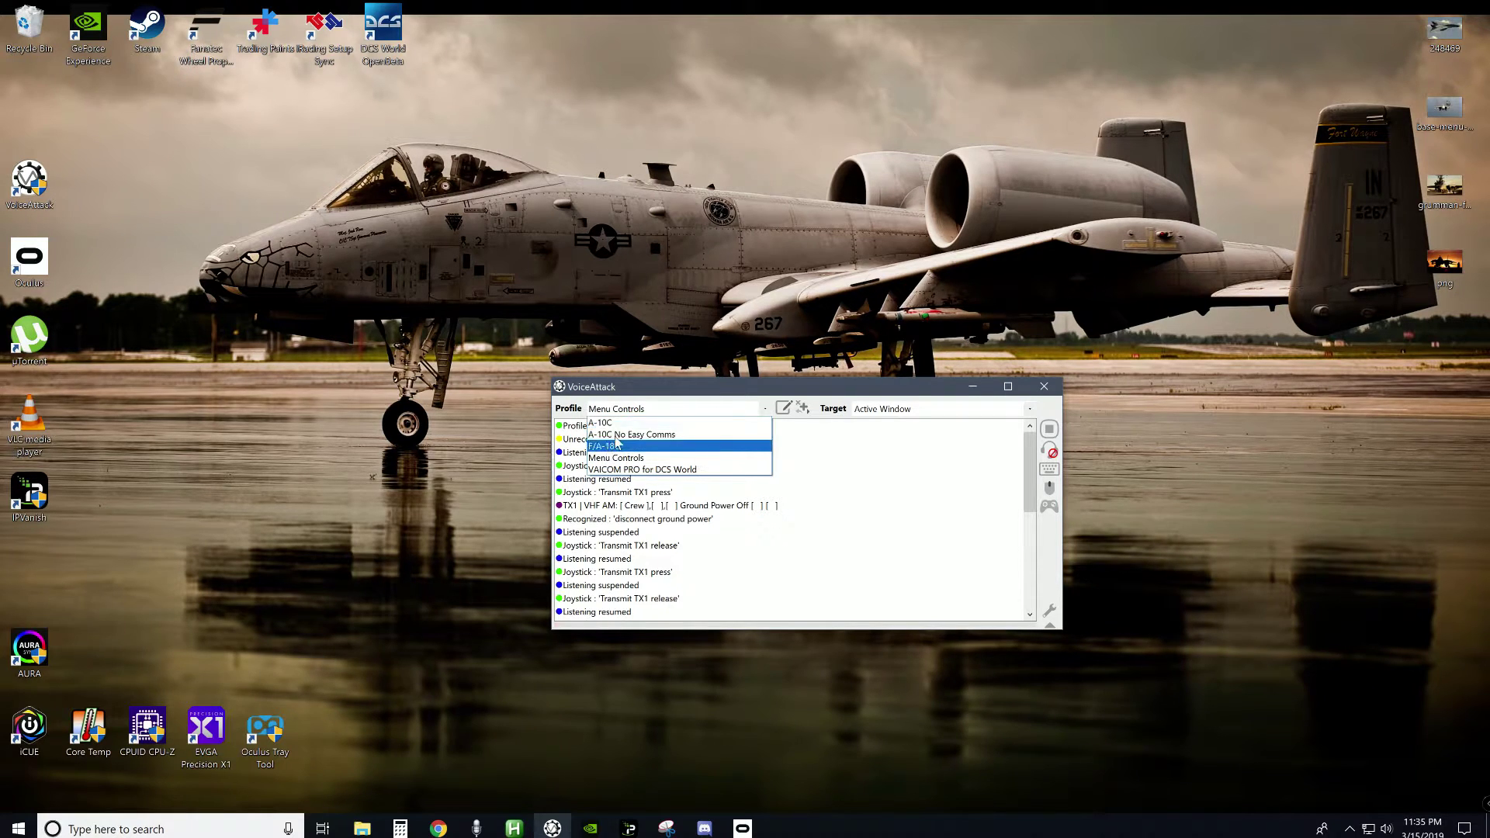
{"action": "left_click", "coordinate": [640, 469]}
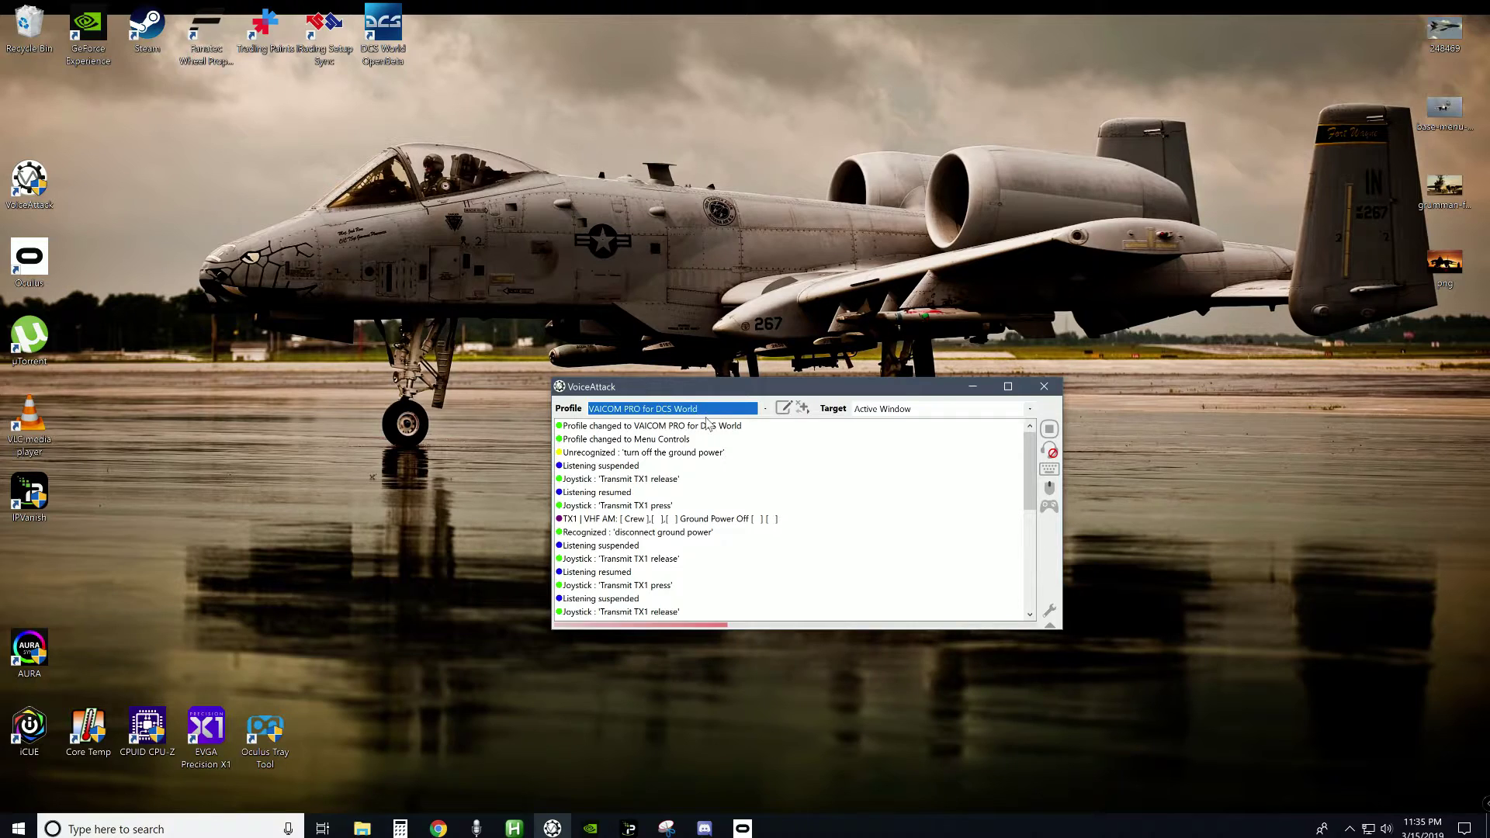
{"action": "left_click", "coordinate": [786, 409]}
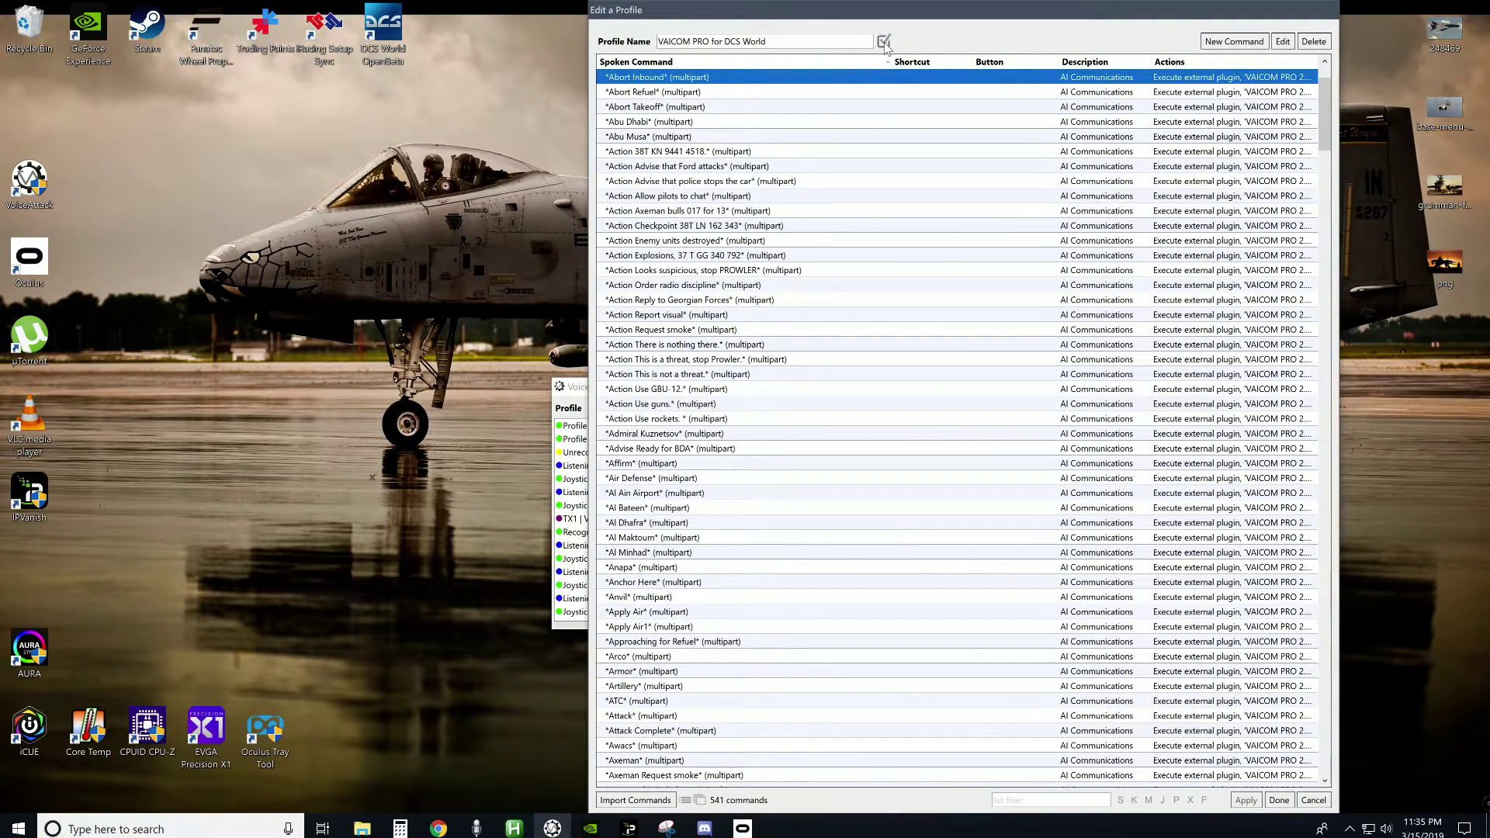
{"action": "left_click", "coordinate": [884, 42]}
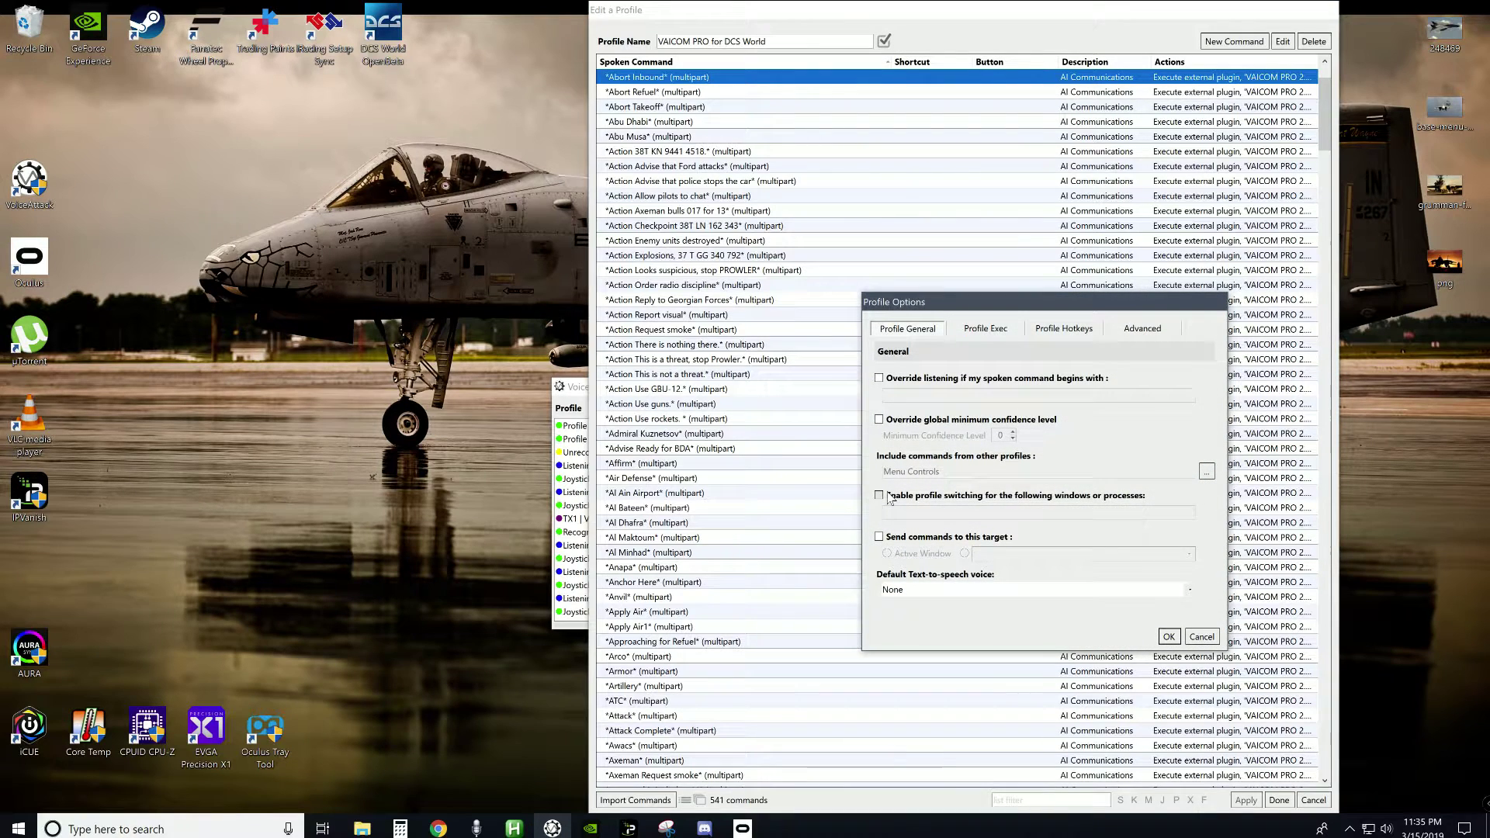
{"action": "left_click", "coordinate": [1208, 471]}
{"action": "left_click", "coordinate": [1308, 506]}
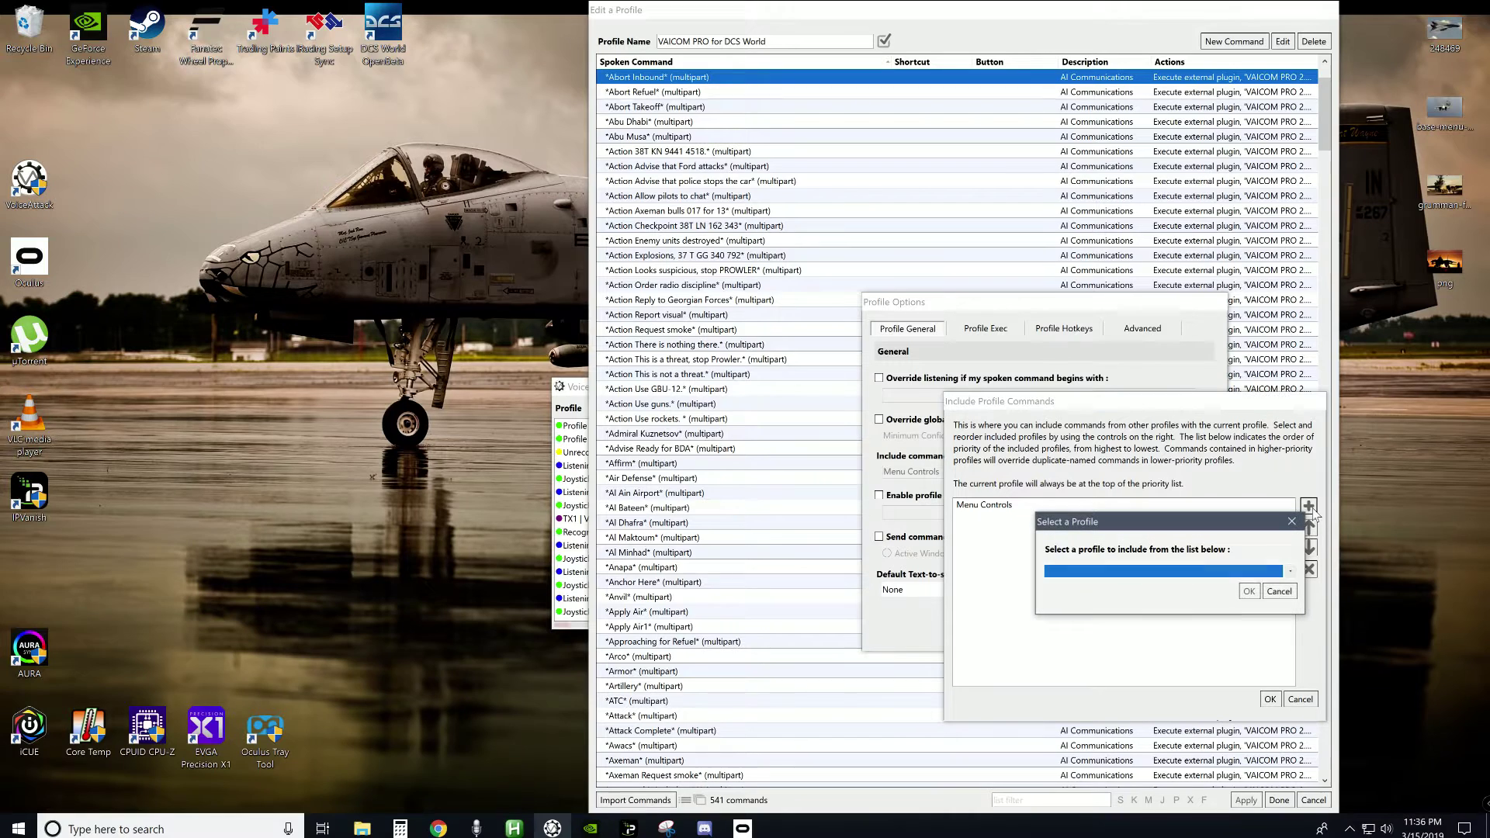
{"action": "left_click", "coordinate": [1289, 573]}
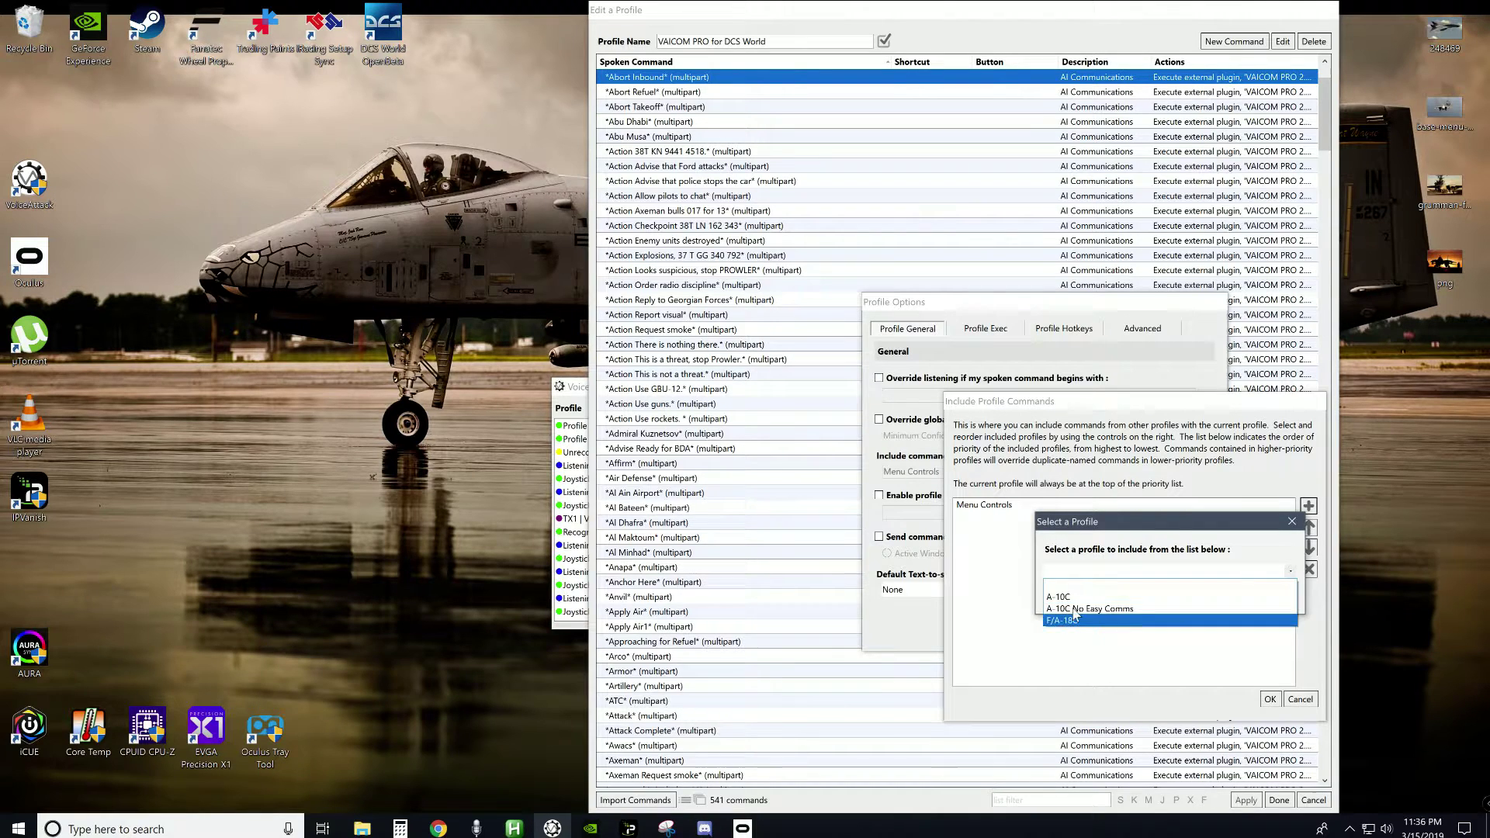
{"action": "left_click", "coordinate": [1277, 702]}
{"action": "left_click", "coordinate": [1271, 699]}
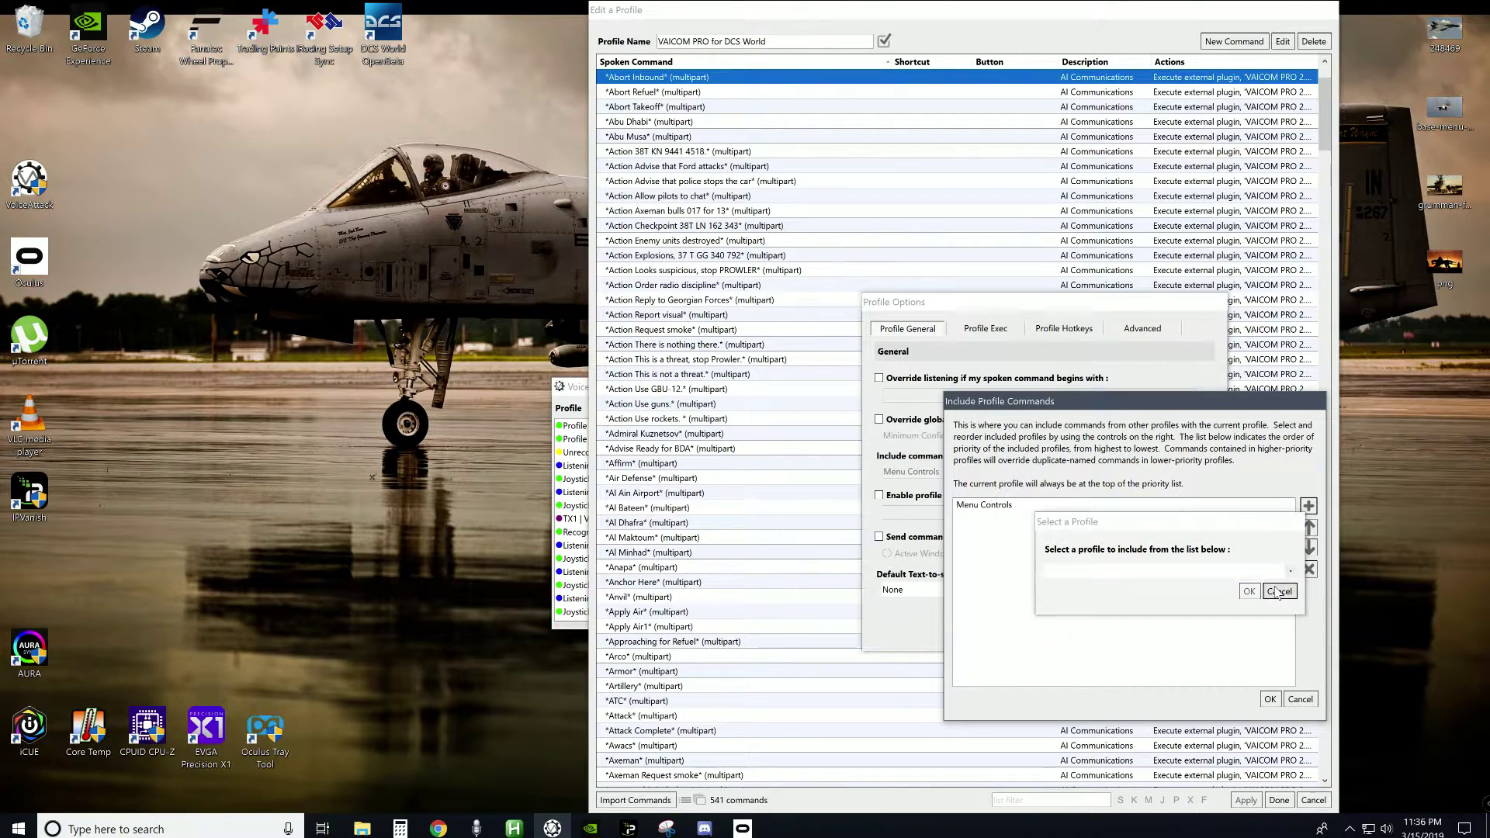
{"action": "left_click", "coordinate": [1299, 699]}
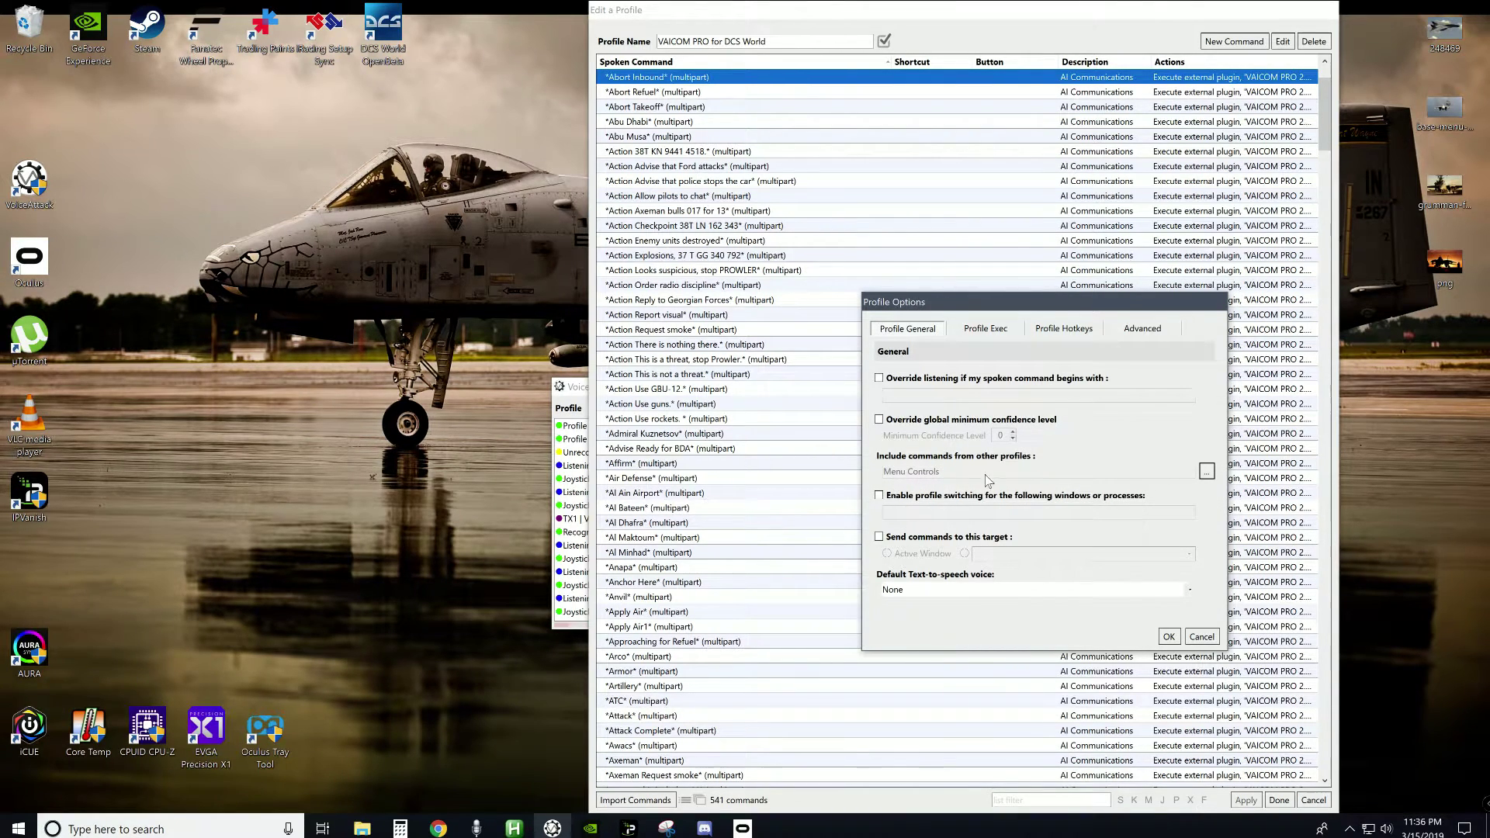
{"action": "left_click", "coordinate": [1169, 636]}
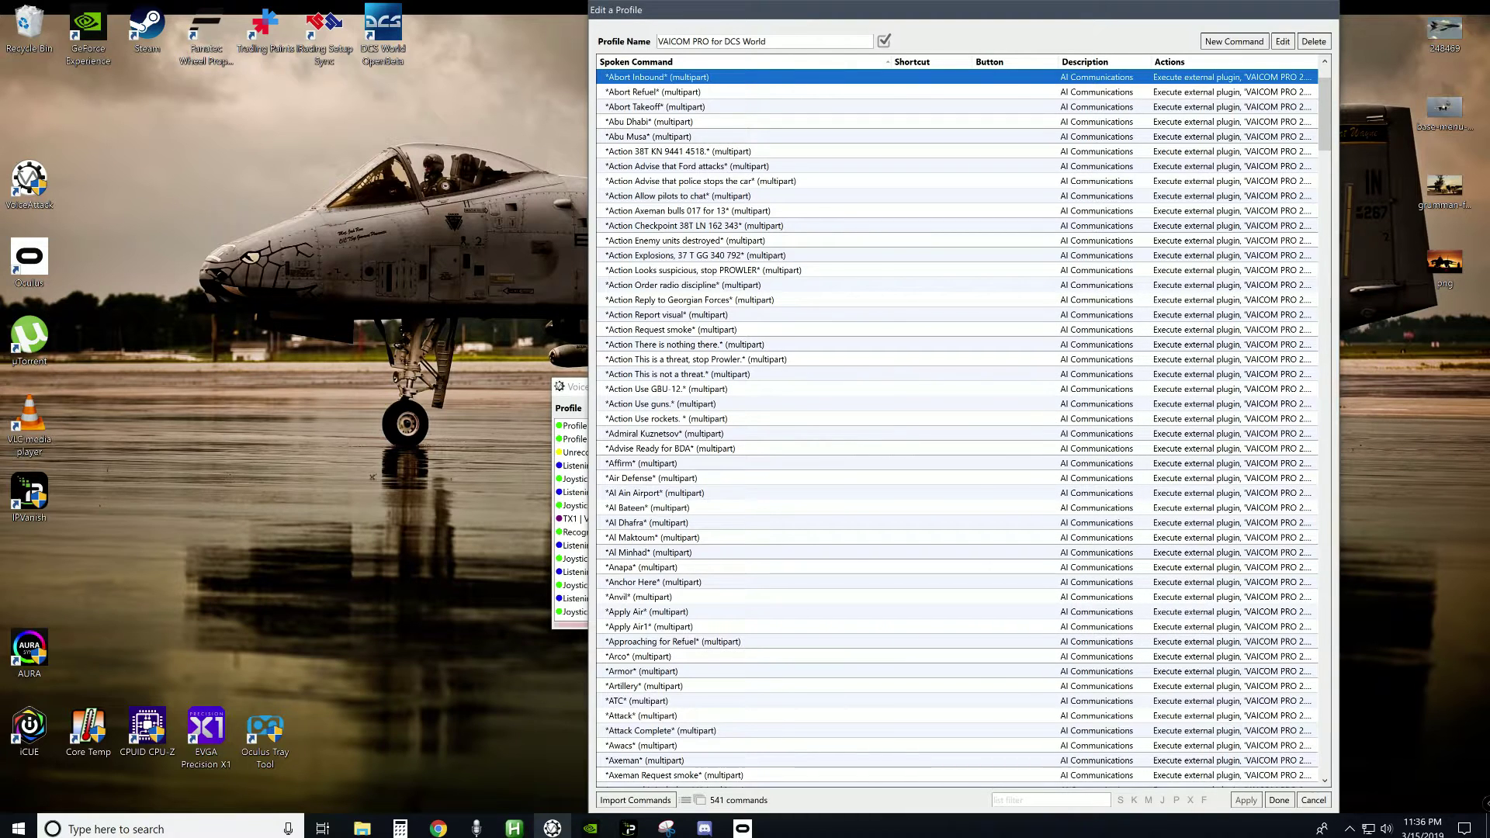
{"action": "left_click", "coordinate": [1278, 799]}
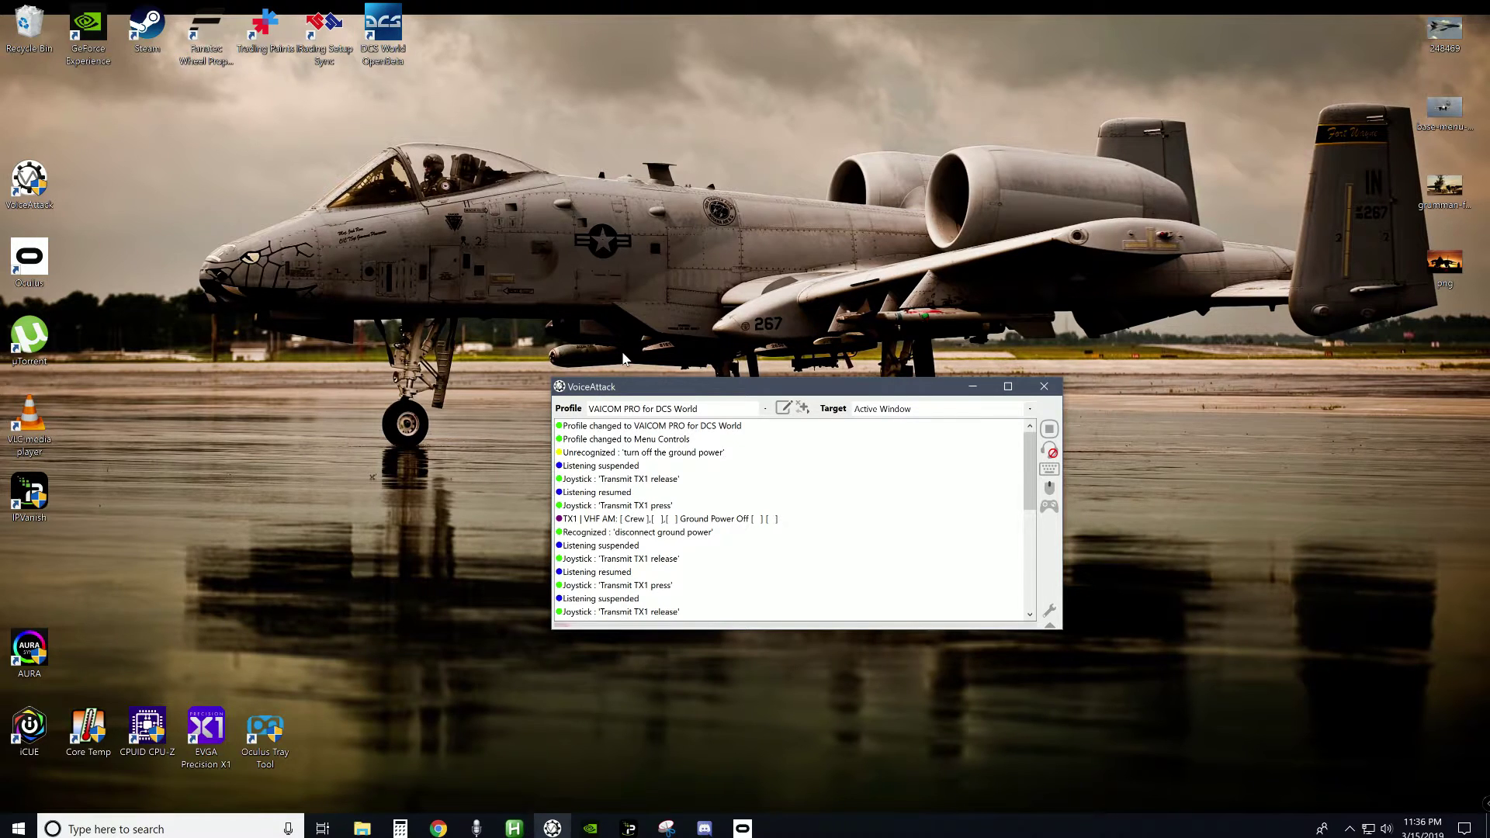
Step: Open VAICOM PRO configuration with Ctrl+Alt+C and load Disconnect Ground Power in the Editor
{"action": "key", "text": "ctrl+alt+c"}
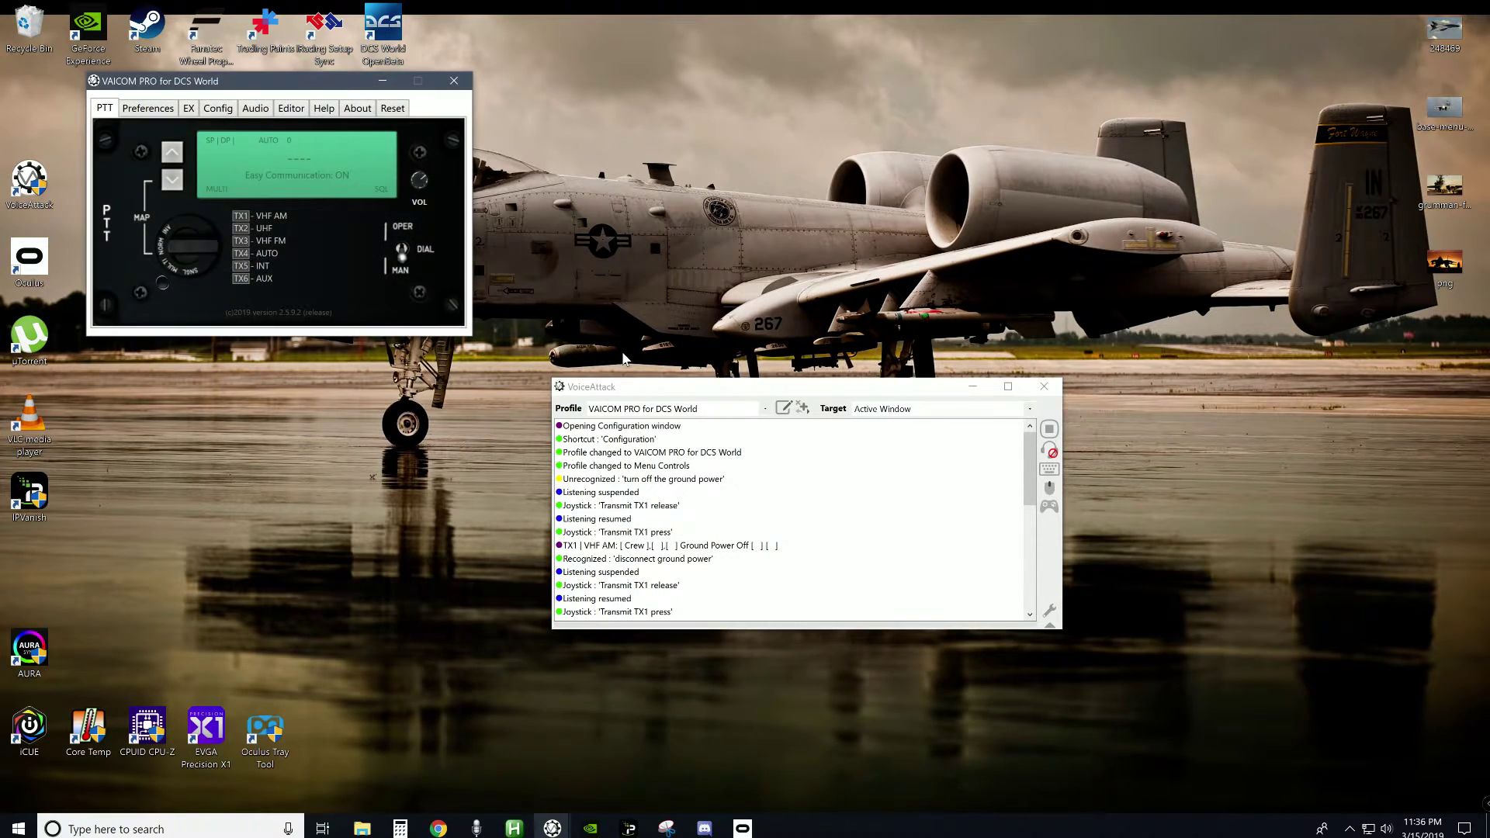
{"action": "left_click_drag", "start_coordinate": [291, 81], "coordinate": [667, 112]}
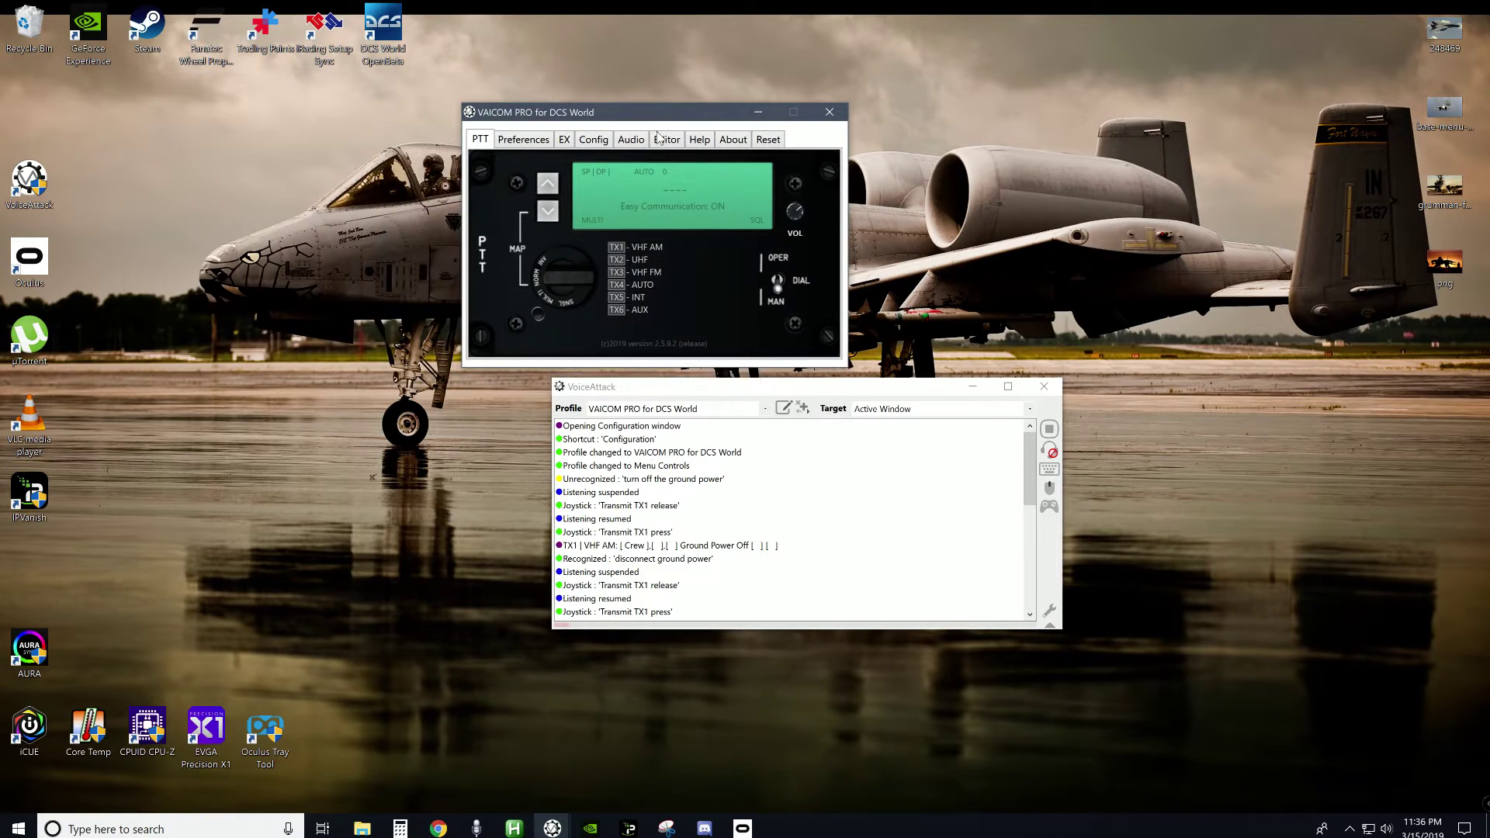
{"action": "left_click", "coordinate": [667, 140]}
{"action": "left_click", "coordinate": [745, 249]}
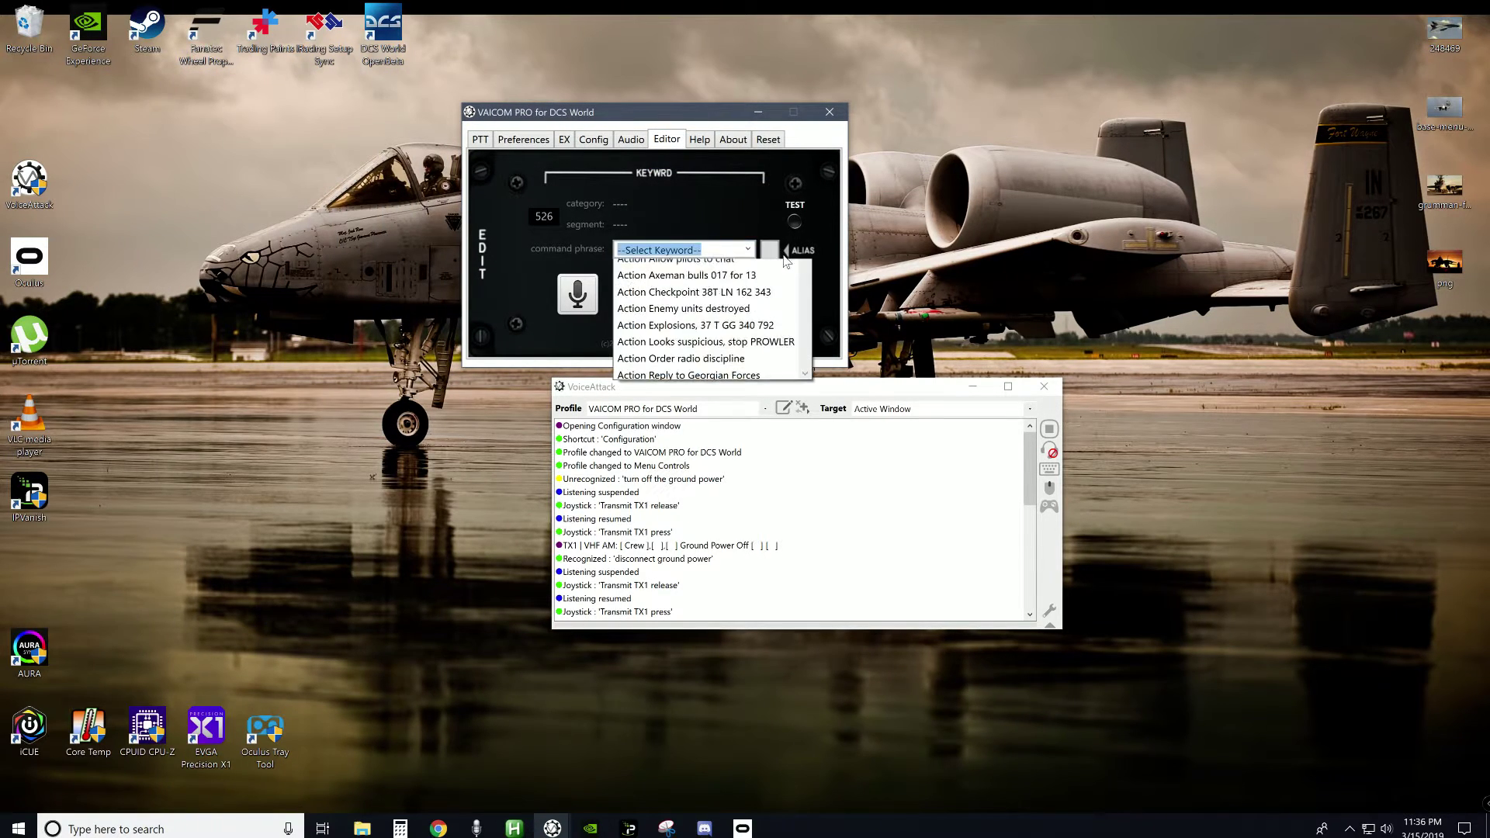
{"action": "scroll", "coordinate": [716, 373], "scroll_direction": "down", "scroll_amount": 5}
{"action": "scroll", "coordinate": [712, 396], "scroll_direction": "down", "scroll_amount": 5}
{"action": "scroll", "coordinate": [711, 422], "scroll_direction": "down", "scroll_amount": 4}
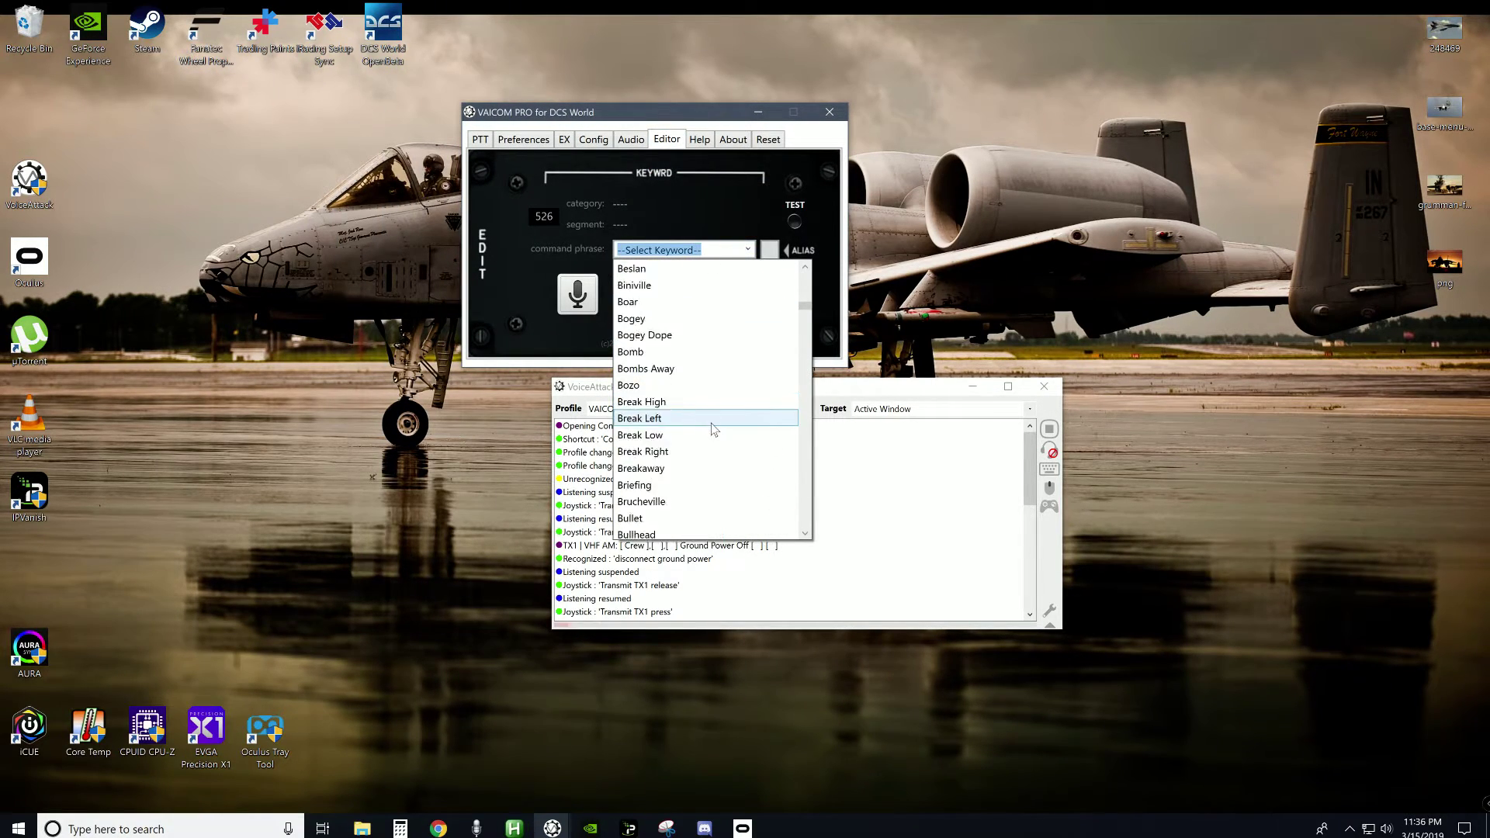
{"action": "scroll", "coordinate": [710, 424], "scroll_direction": "down", "scroll_amount": 3}
{"action": "scroll", "coordinate": [713, 430], "scroll_direction": "down", "scroll_amount": 5}
{"action": "scroll", "coordinate": [713, 434], "scroll_direction": "down", "scroll_amount": 5}
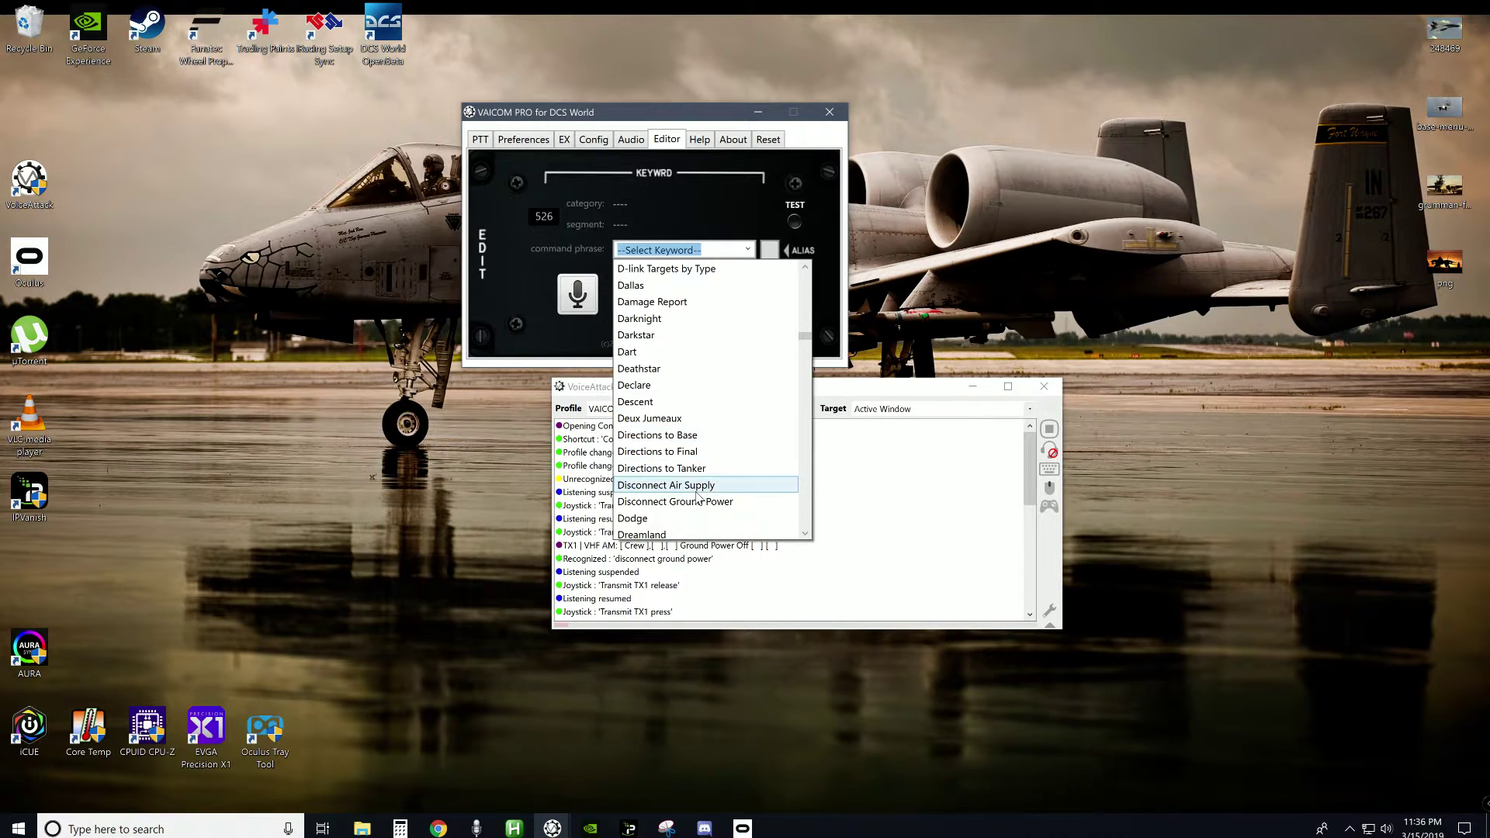
{"action": "left_click", "coordinate": [698, 447]}
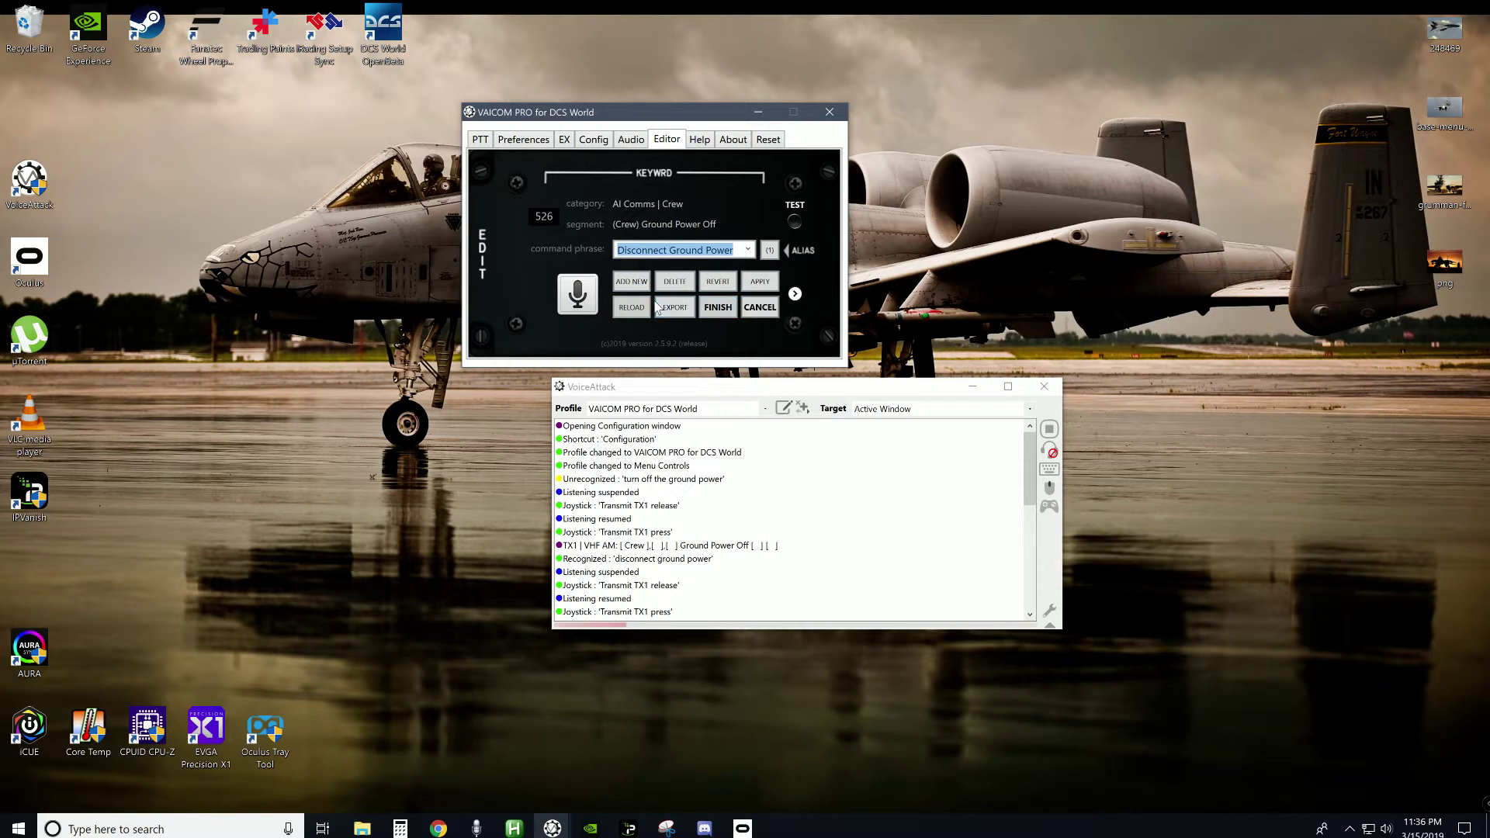
Step: Add alias Disconnect Ground Power1, rename it 'Turn off the ground power', apply, and finish
{"action": "left_click", "coordinate": [638, 288]}
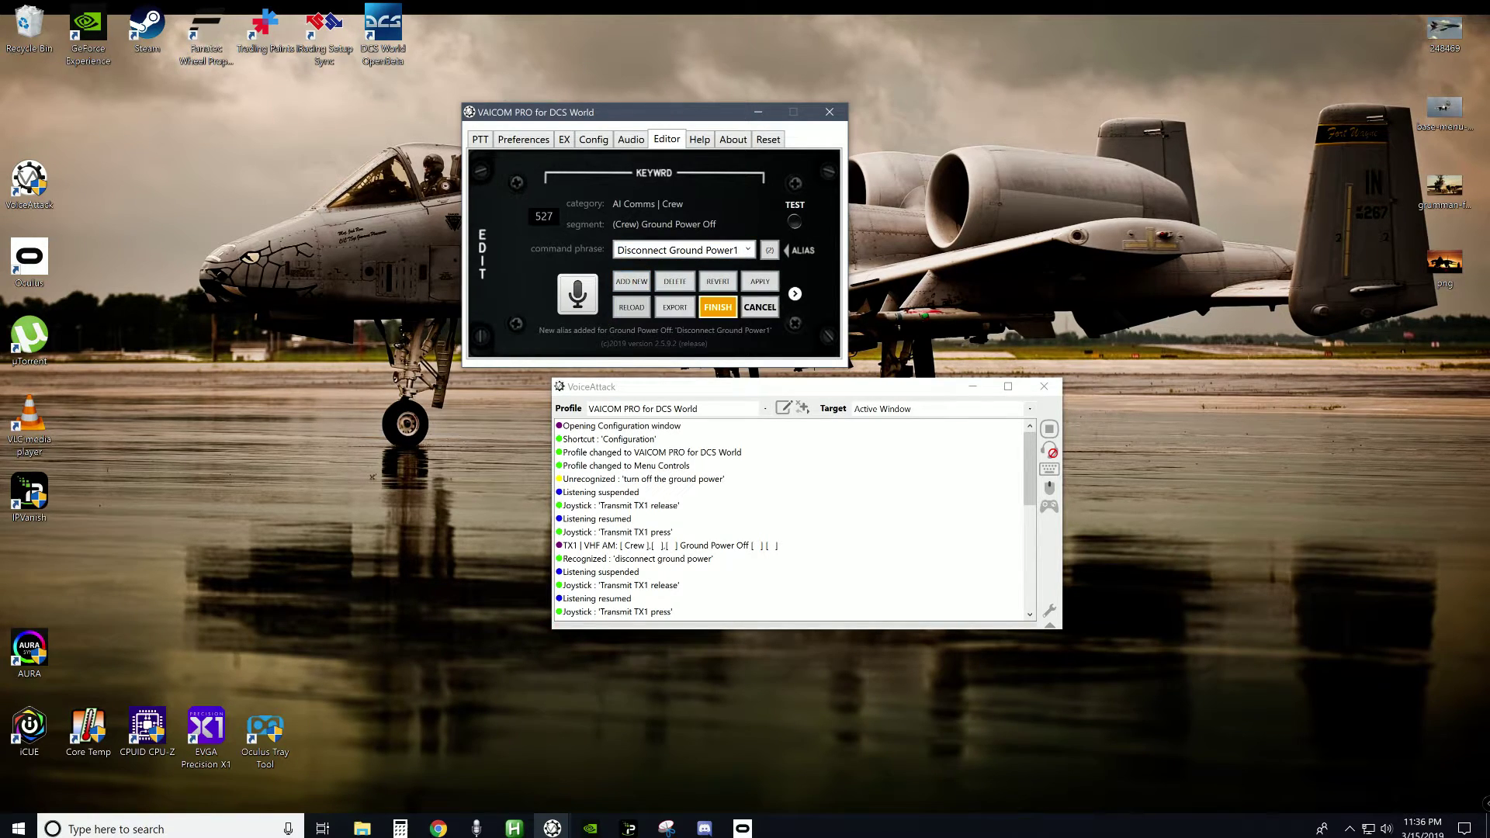
{"action": "left_click", "coordinate": [747, 251]}
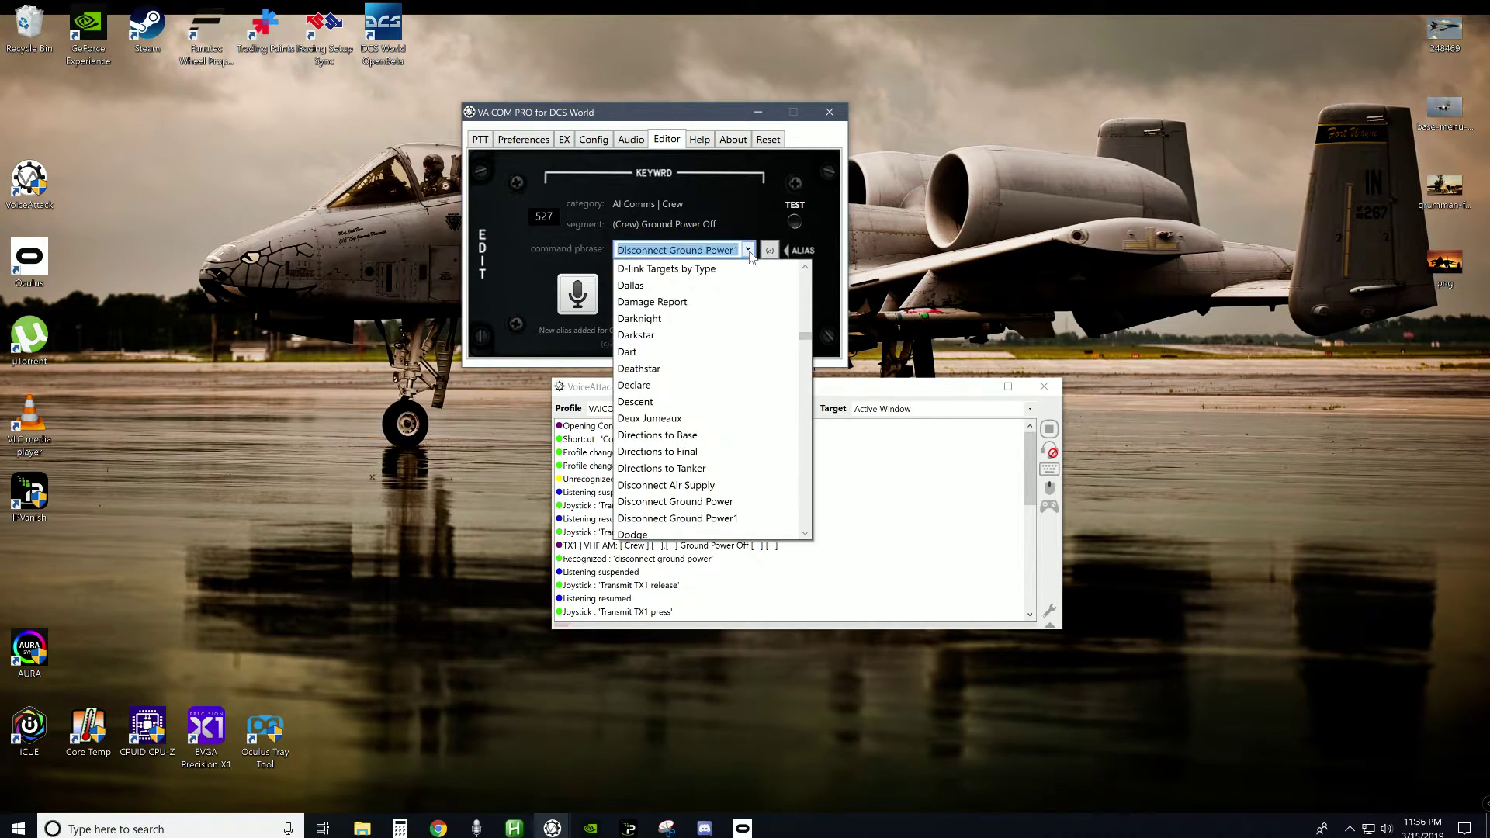
{"action": "left_click", "coordinate": [684, 518]}
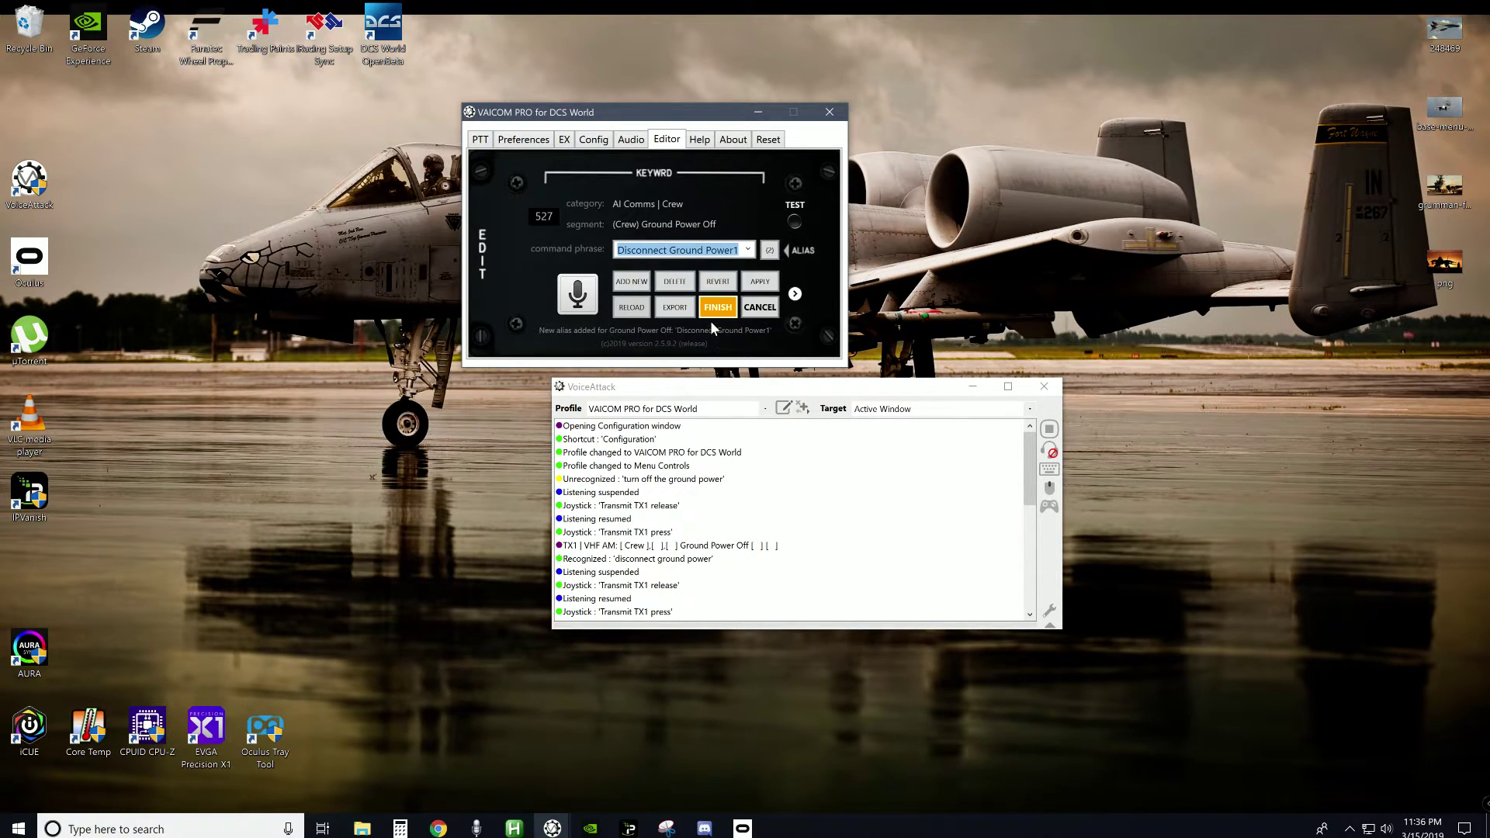
{"action": "key", "text": "Delete"}
{"action": "type", "text": "Turn off the gro"}
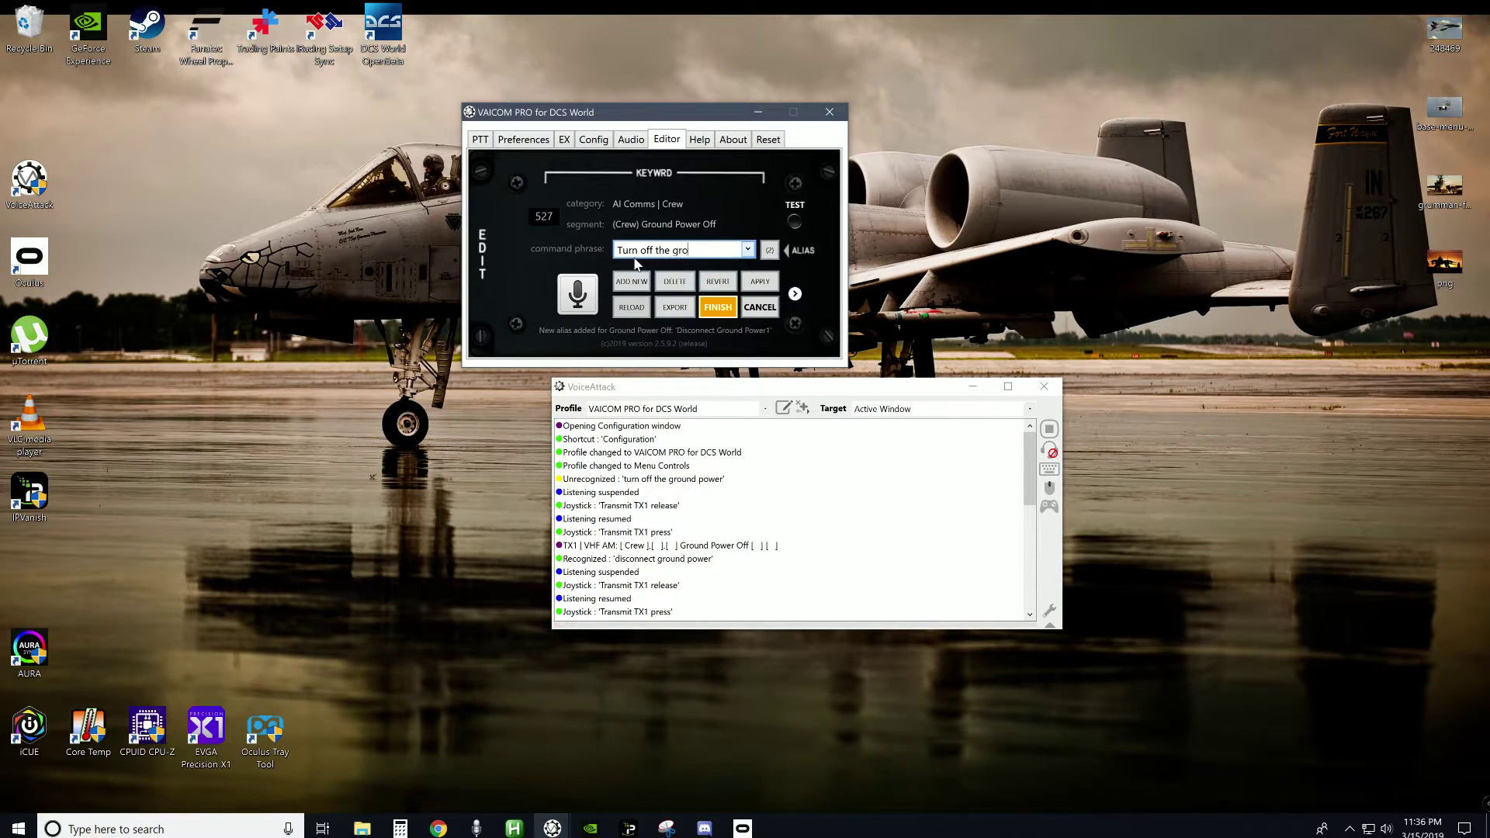
{"action": "type", "text": "und power"}
{"action": "left_click", "coordinate": [760, 282]}
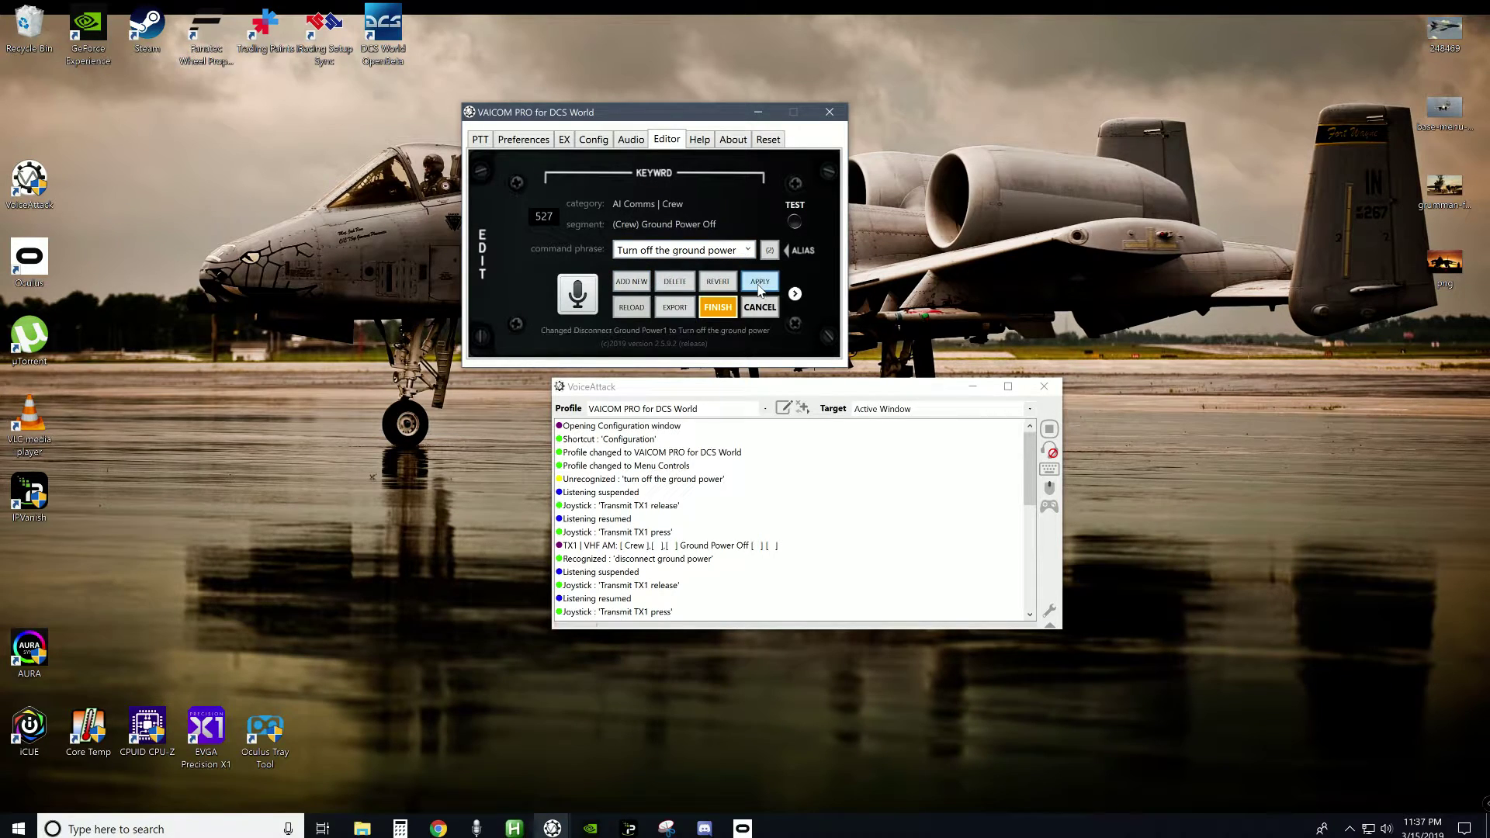
{"action": "left_click", "coordinate": [718, 308]}
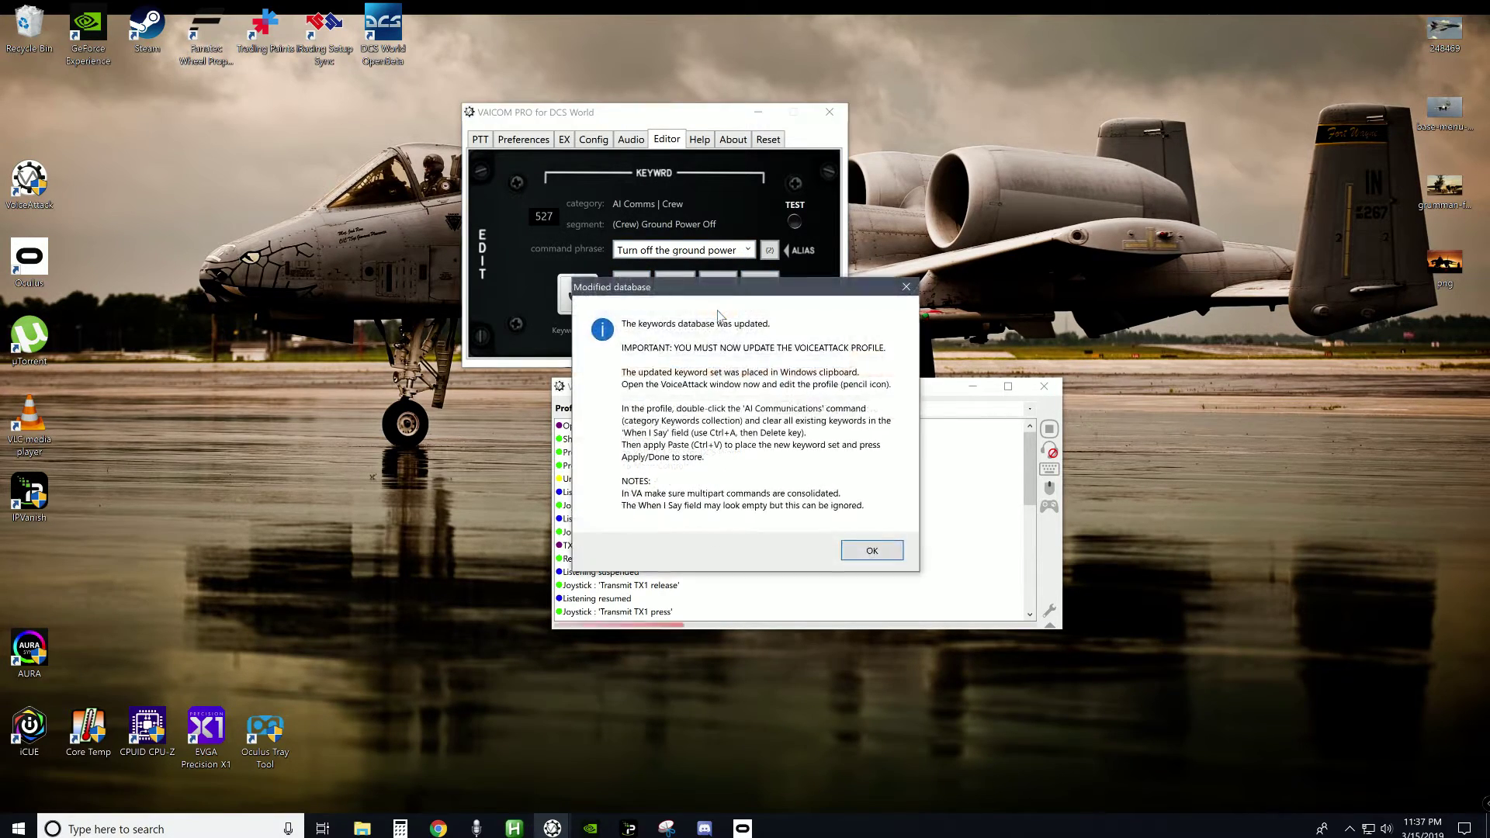
Step: Dismiss the database update notice and open the Keyword Collections command for editing
{"action": "left_click", "coordinate": [870, 551]}
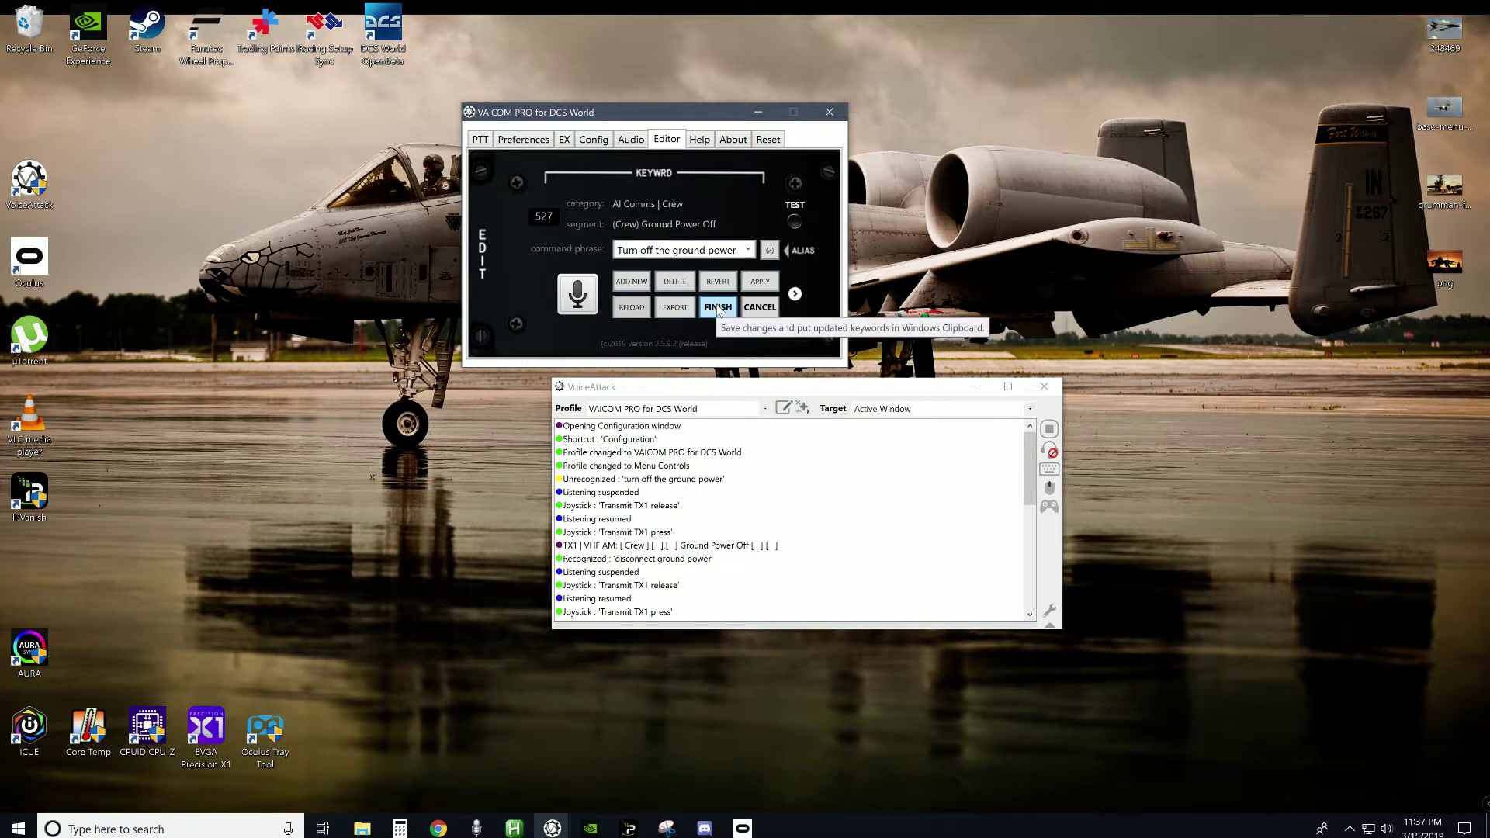
{"action": "left_click", "coordinate": [783, 409]}
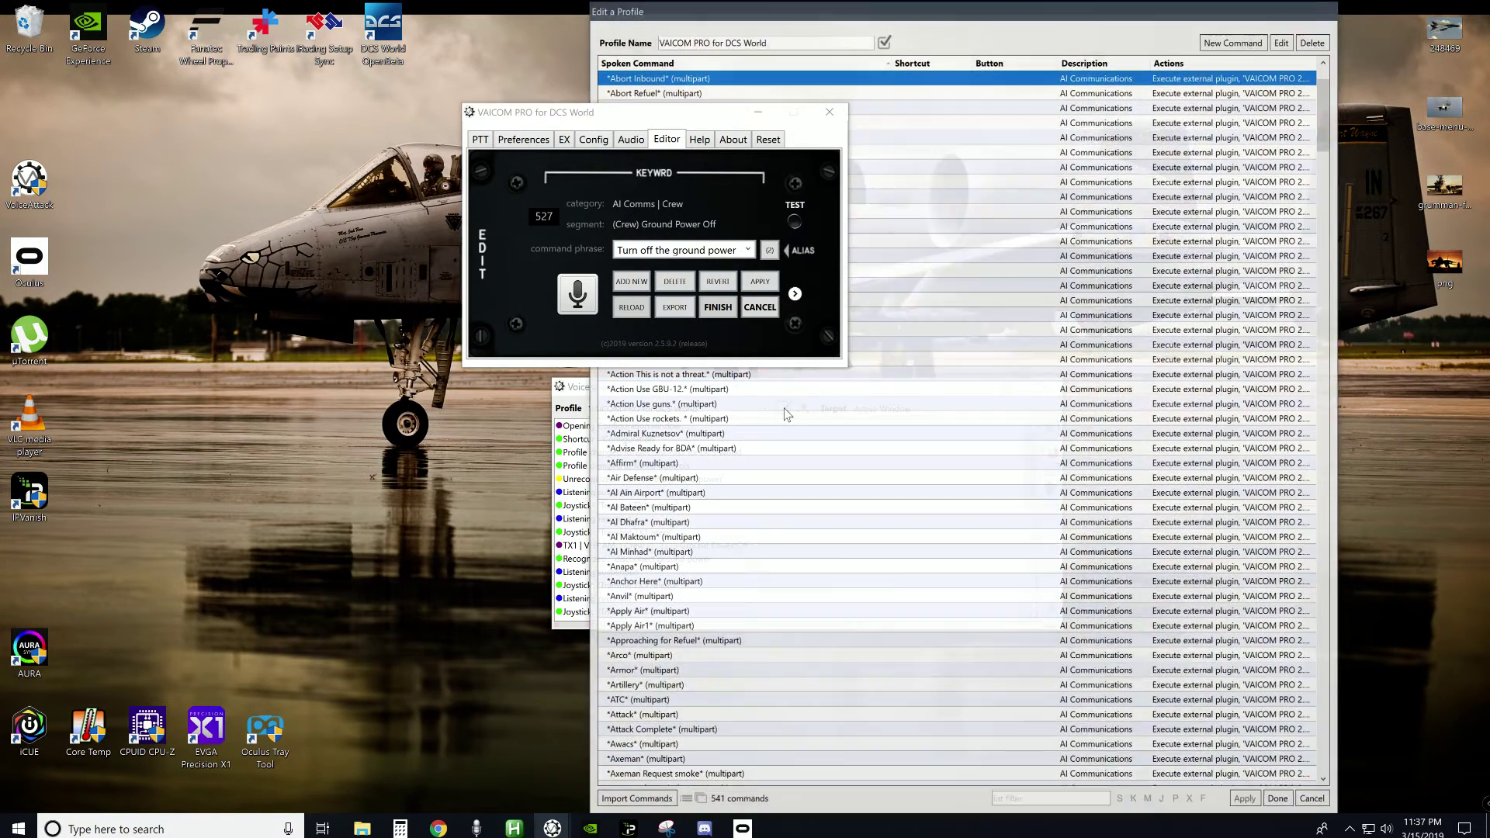
{"action": "left_click", "coordinate": [1080, 404]}
{"action": "double_click", "coordinate": [1080, 404]}
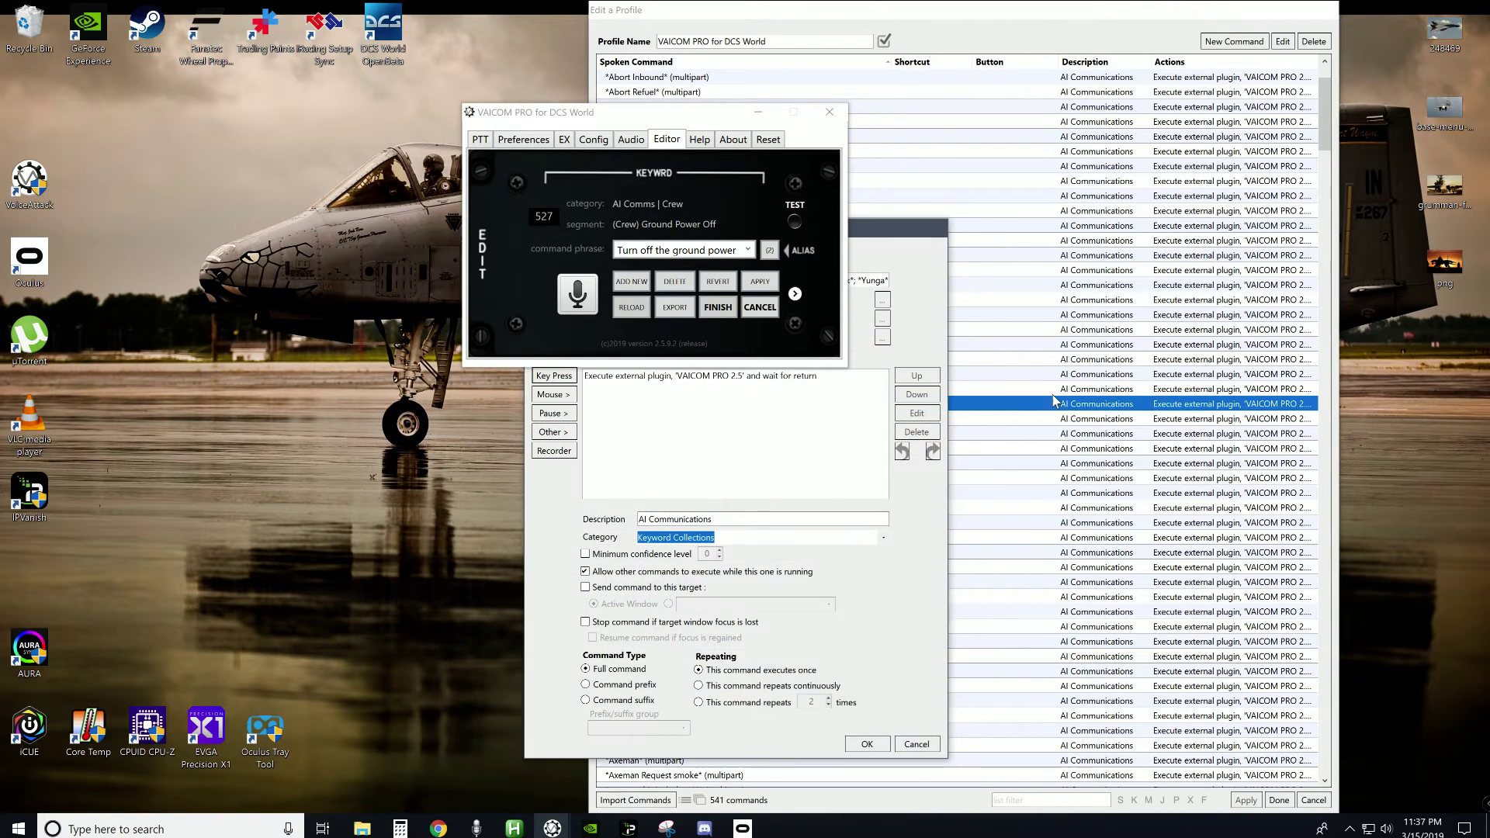
{"action": "left_click_drag", "start_coordinate": [713, 122], "coordinate": [341, 117]}
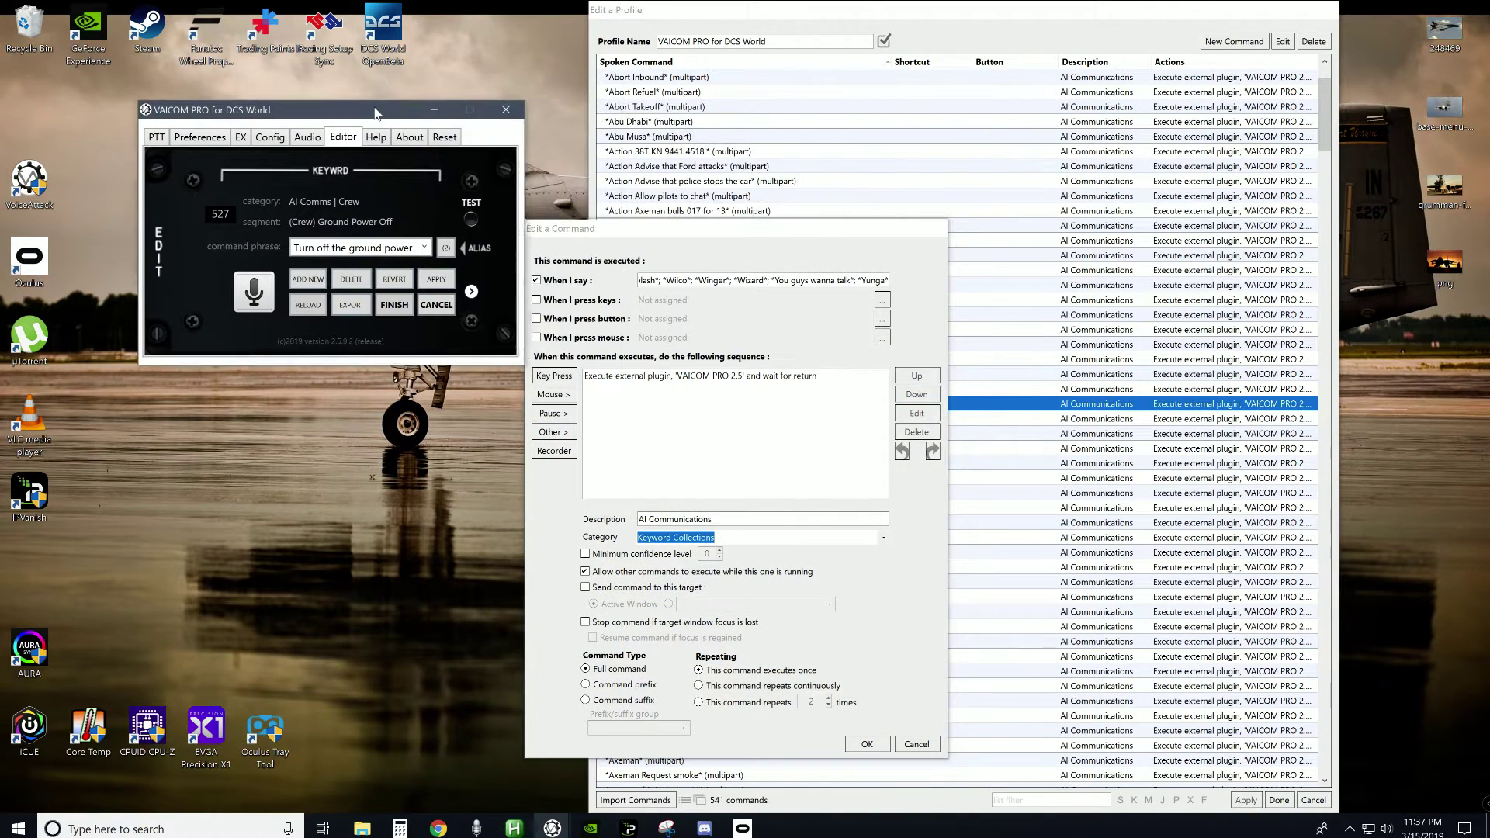
Step: Replace the When I say keywords with the pasted updated set and save the profile
{"action": "triple_click", "coordinate": [678, 281]}
{"action": "key", "text": "ctrl+c"}
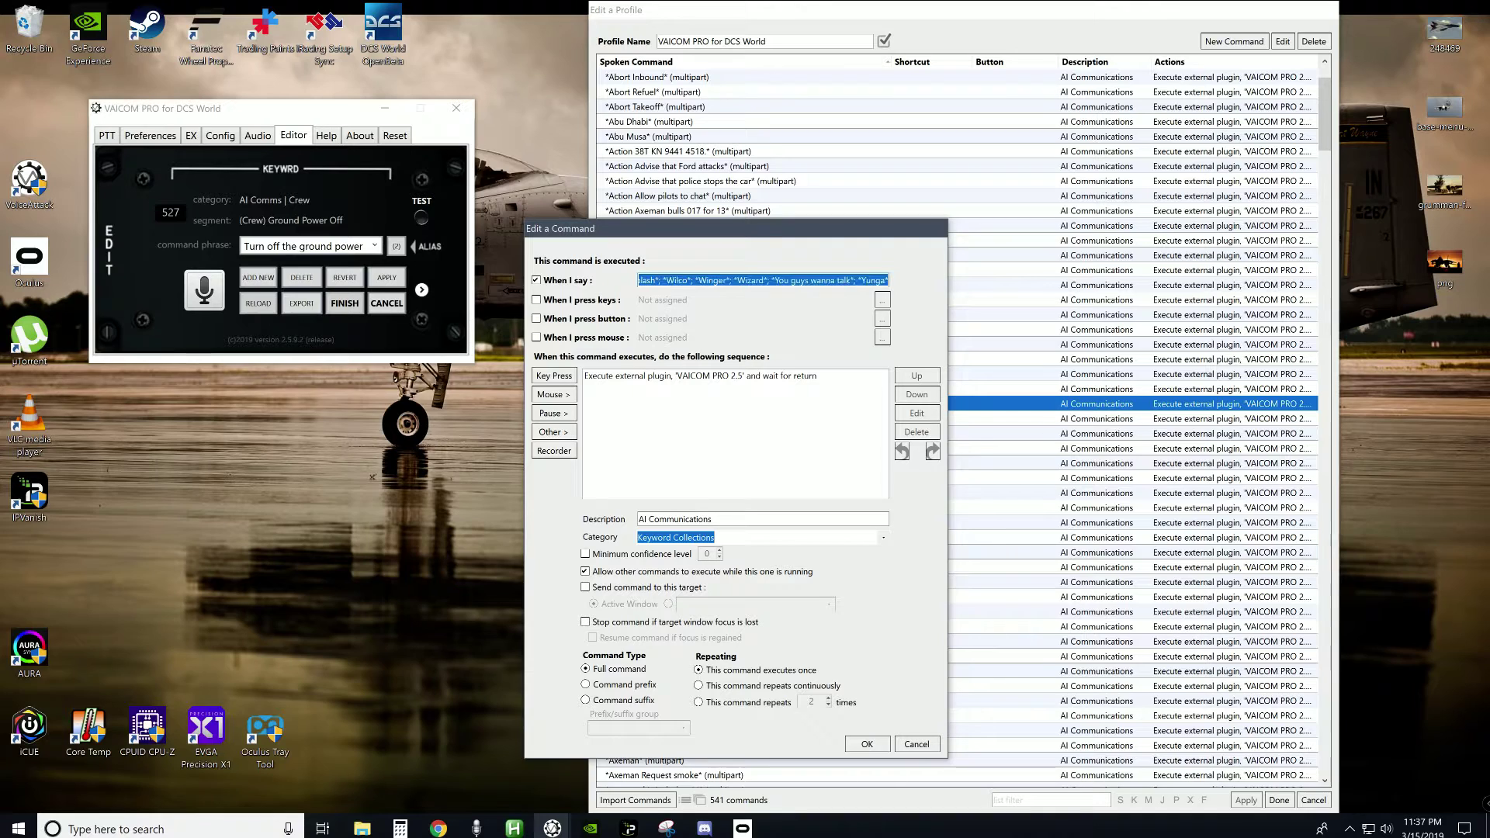
{"action": "key", "text": "Delete"}
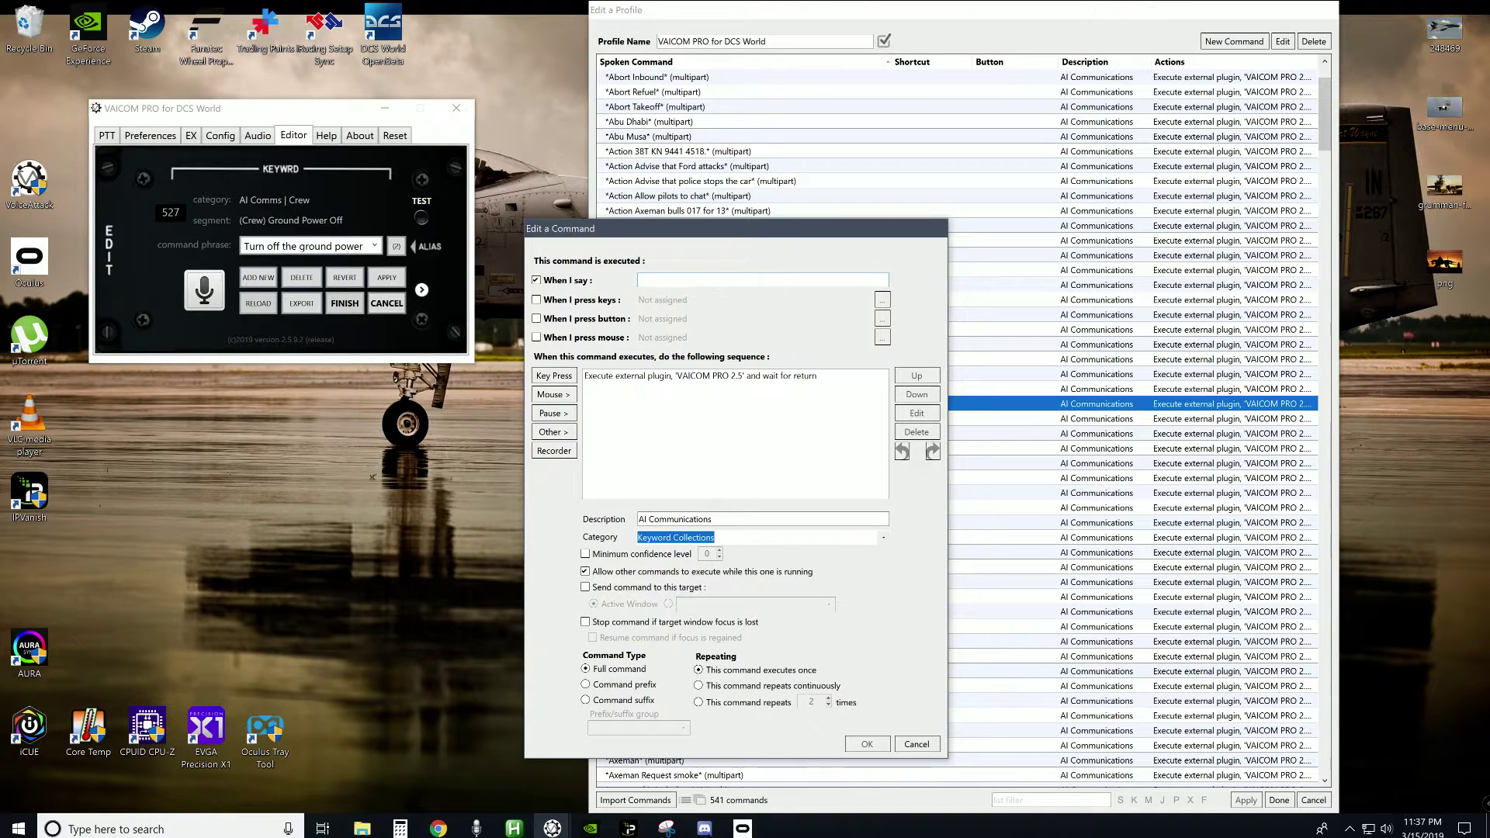
{"action": "key", "text": "ctrl+v"}
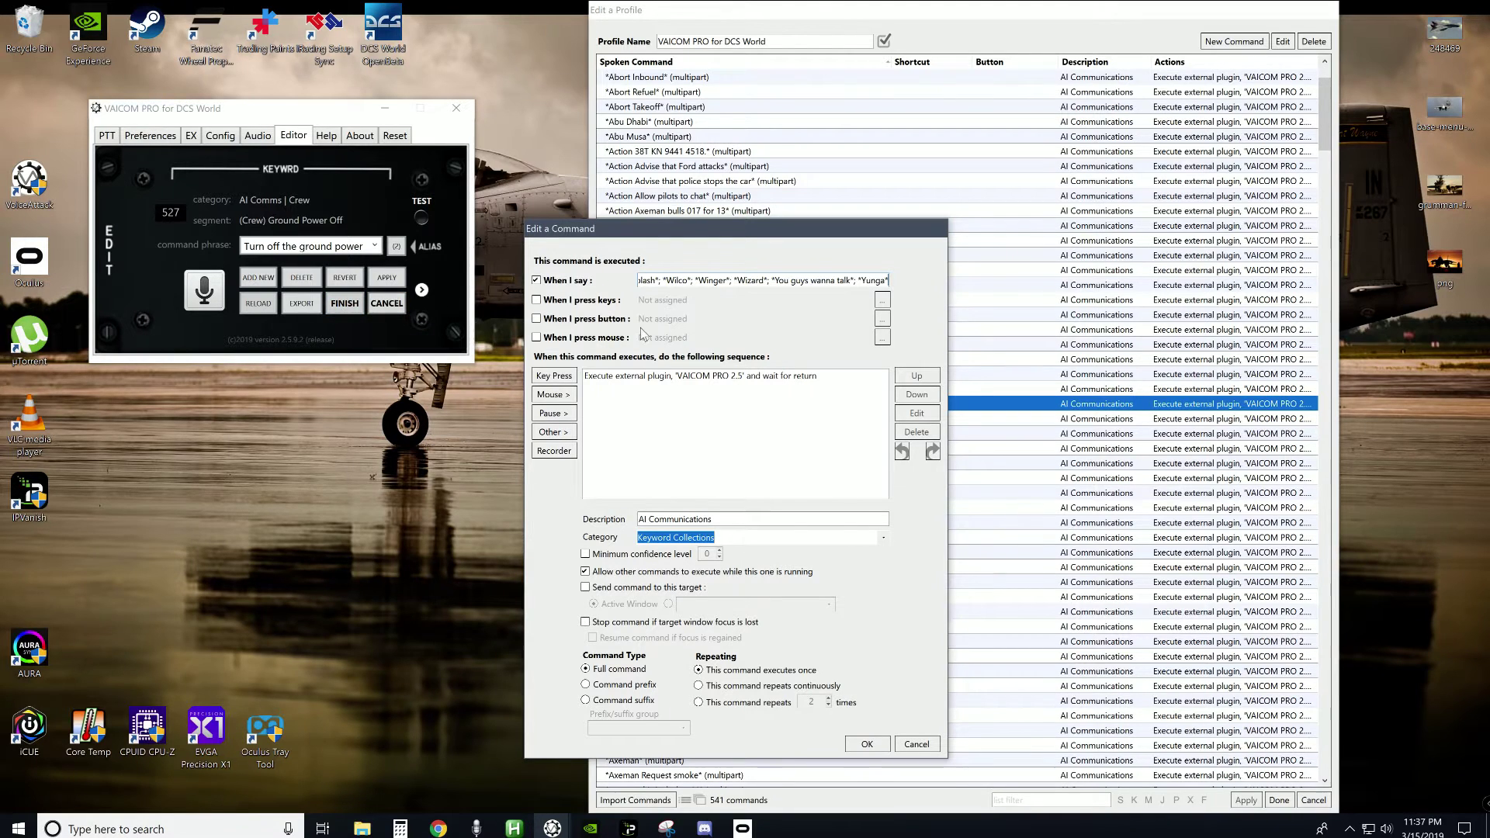
{"action": "left_click", "coordinate": [867, 744]}
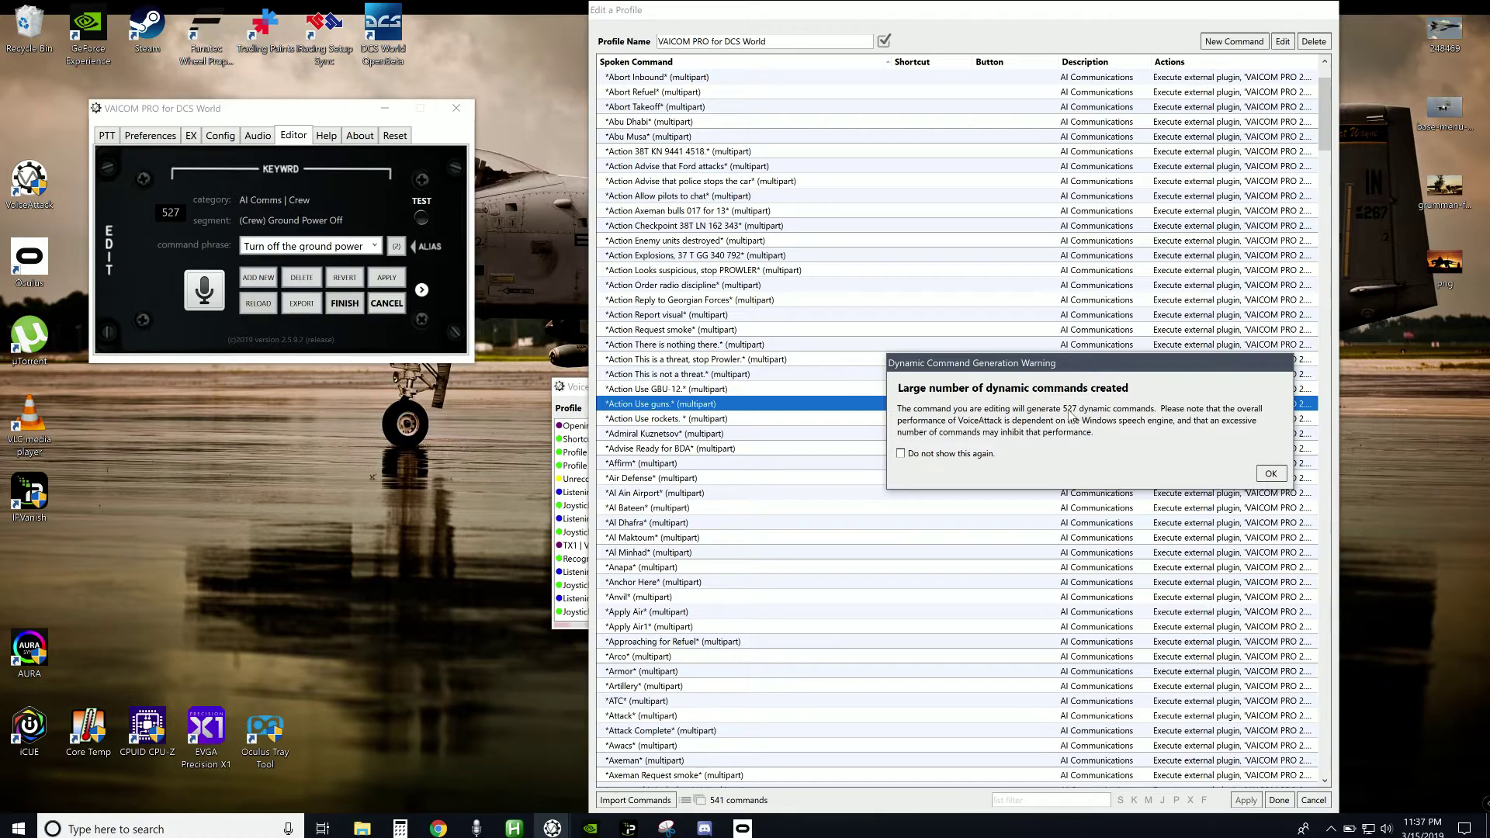
{"action": "left_click", "coordinate": [1271, 474]}
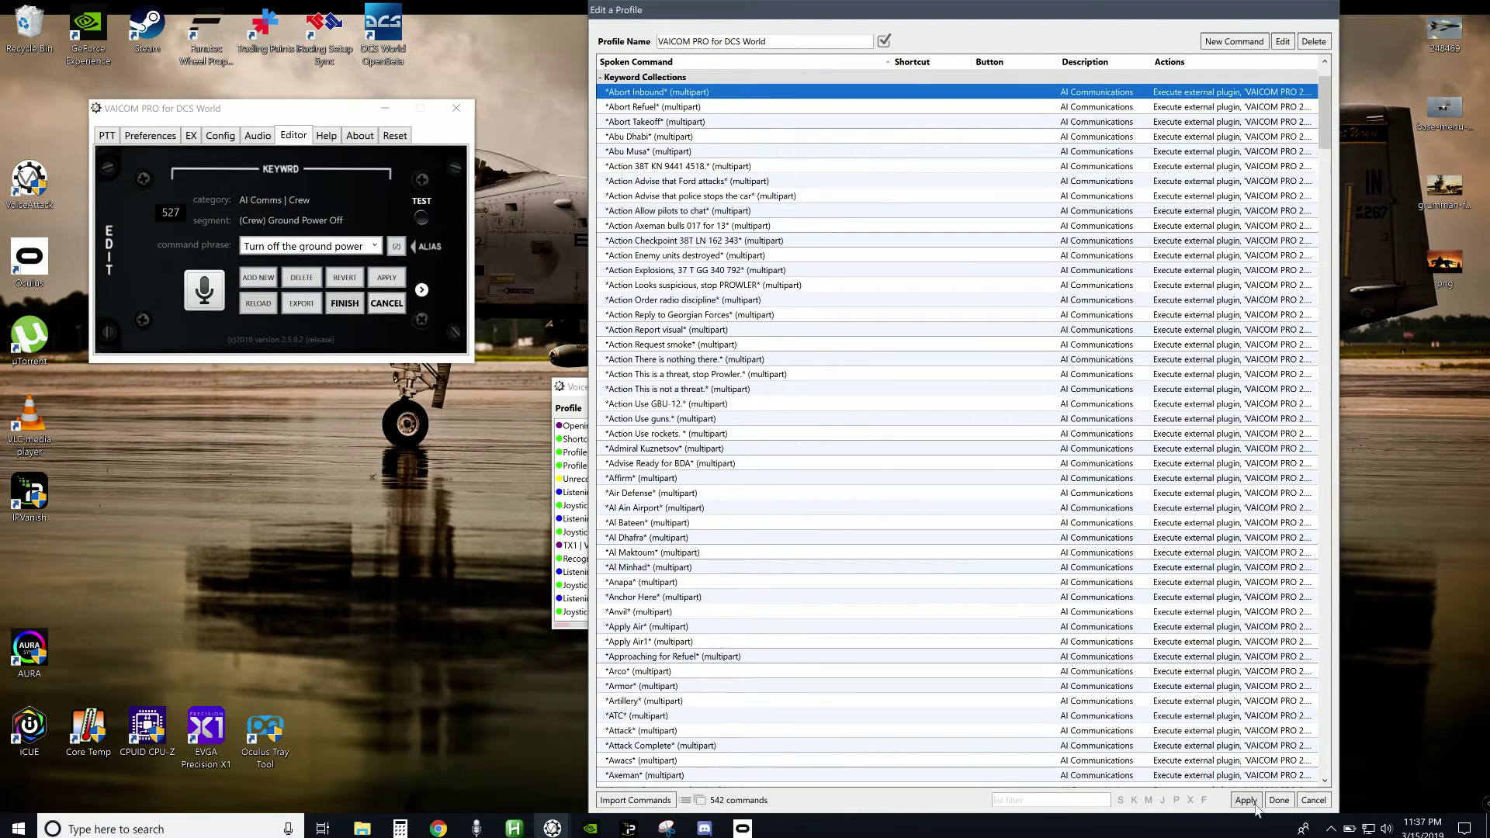
{"action": "left_click", "coordinate": [1278, 800]}
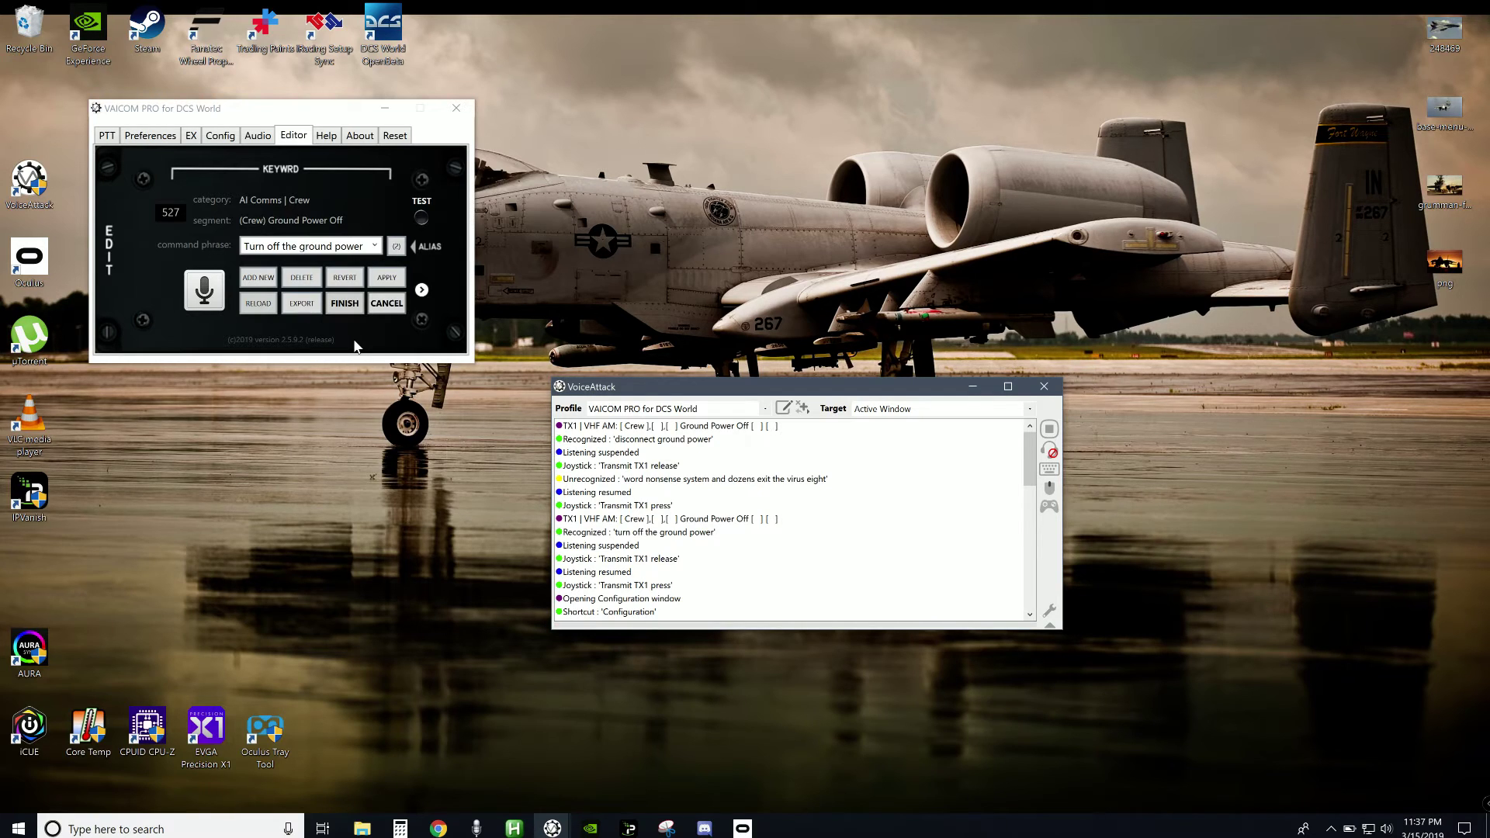
Step: Browse the VAICOM command phrase list and close it, keeping 'Turn off the ground power' loaded
{"action": "left_click", "coordinate": [350, 175]}
{"action": "left_click", "coordinate": [373, 247]}
{"action": "scroll", "coordinate": [317, 380], "scroll_direction": "down", "scroll_amount": 3}
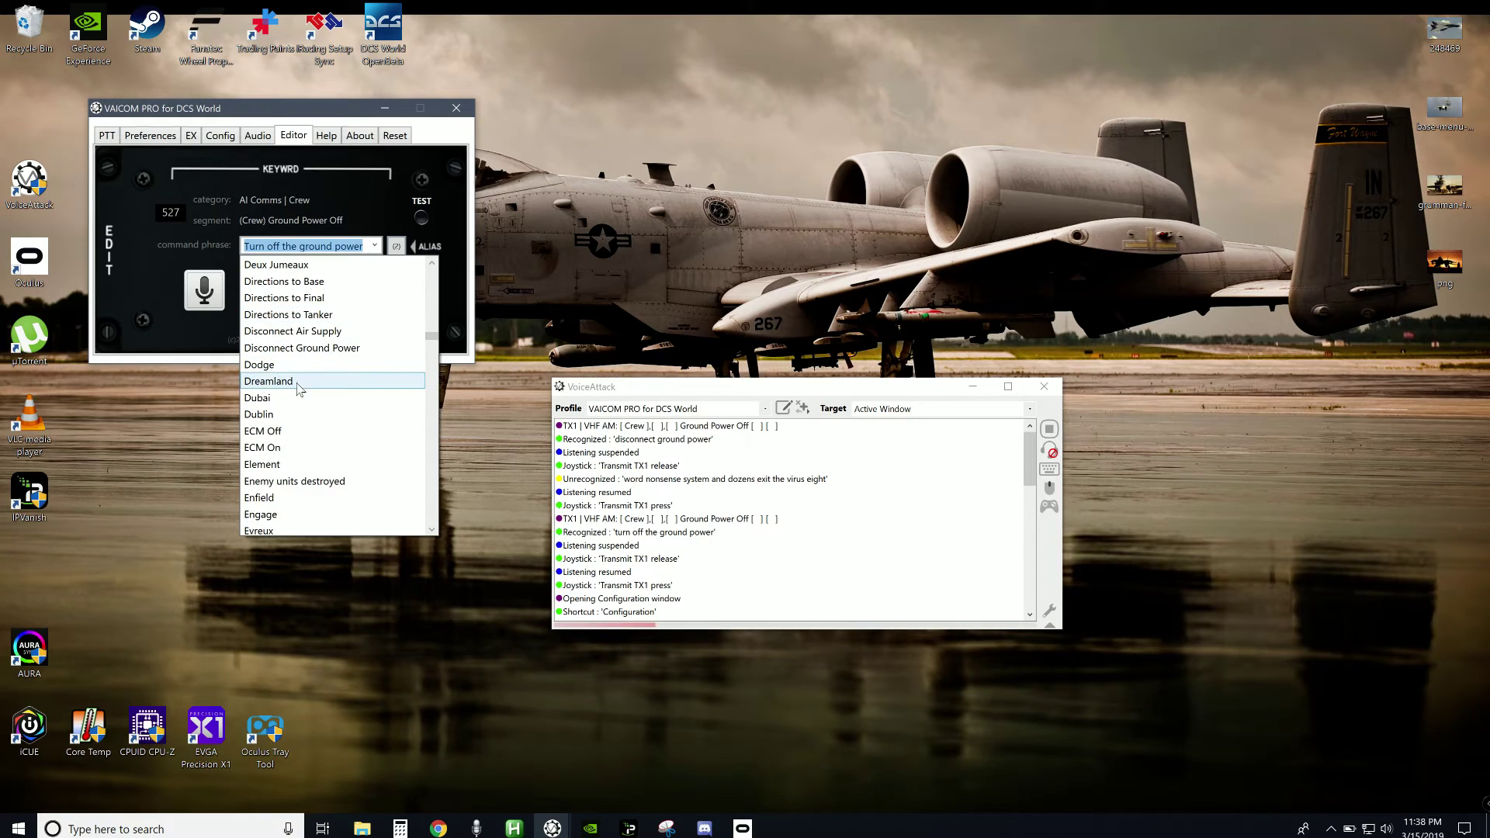
{"action": "scroll", "coordinate": [292, 385], "scroll_direction": "down", "scroll_amount": 3}
{"action": "scroll", "coordinate": [270, 391], "scroll_direction": "down", "scroll_amount": 2}
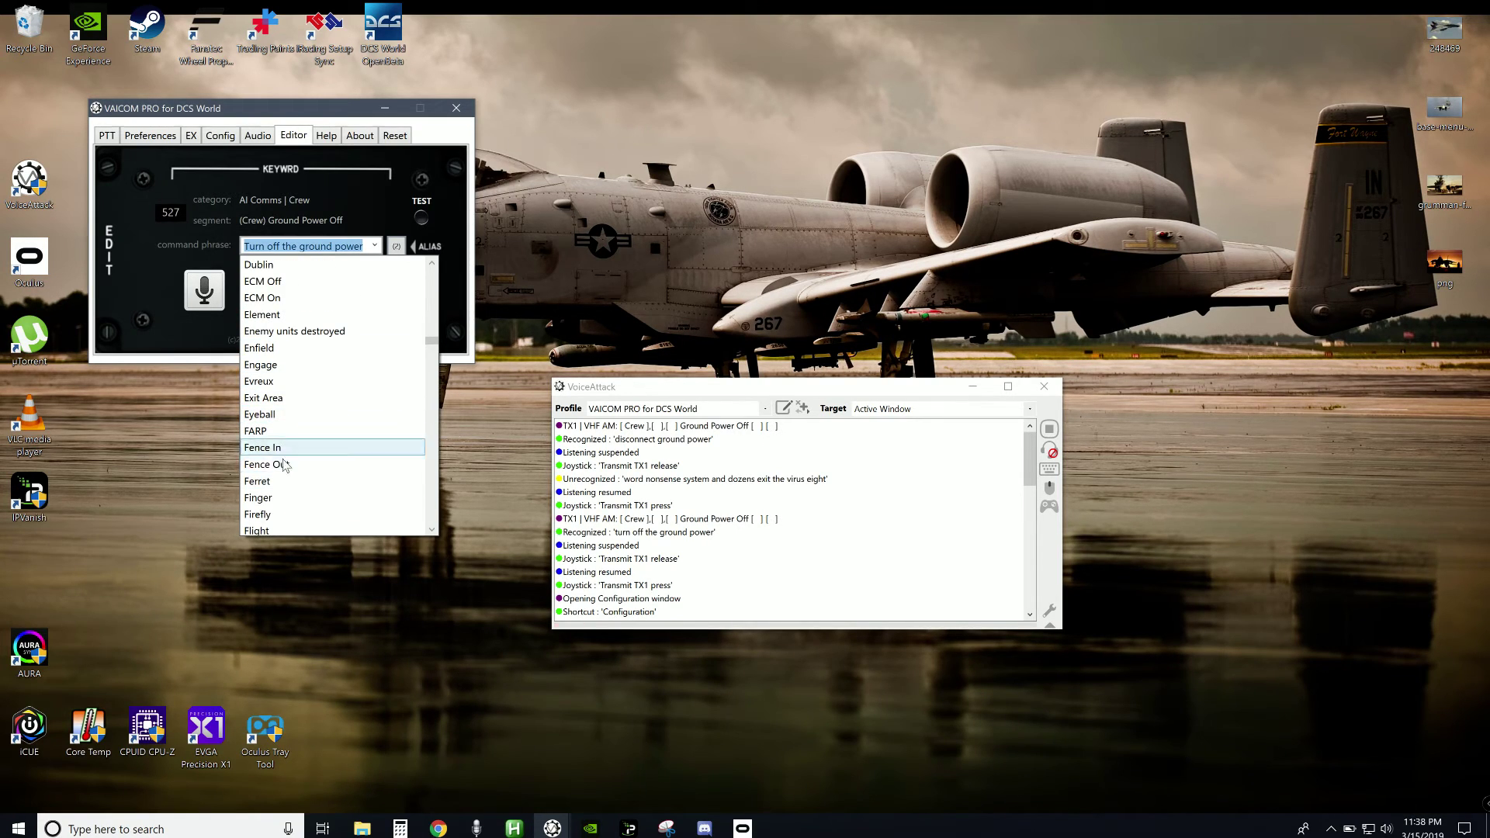
{"action": "left_click", "coordinate": [169, 328]}
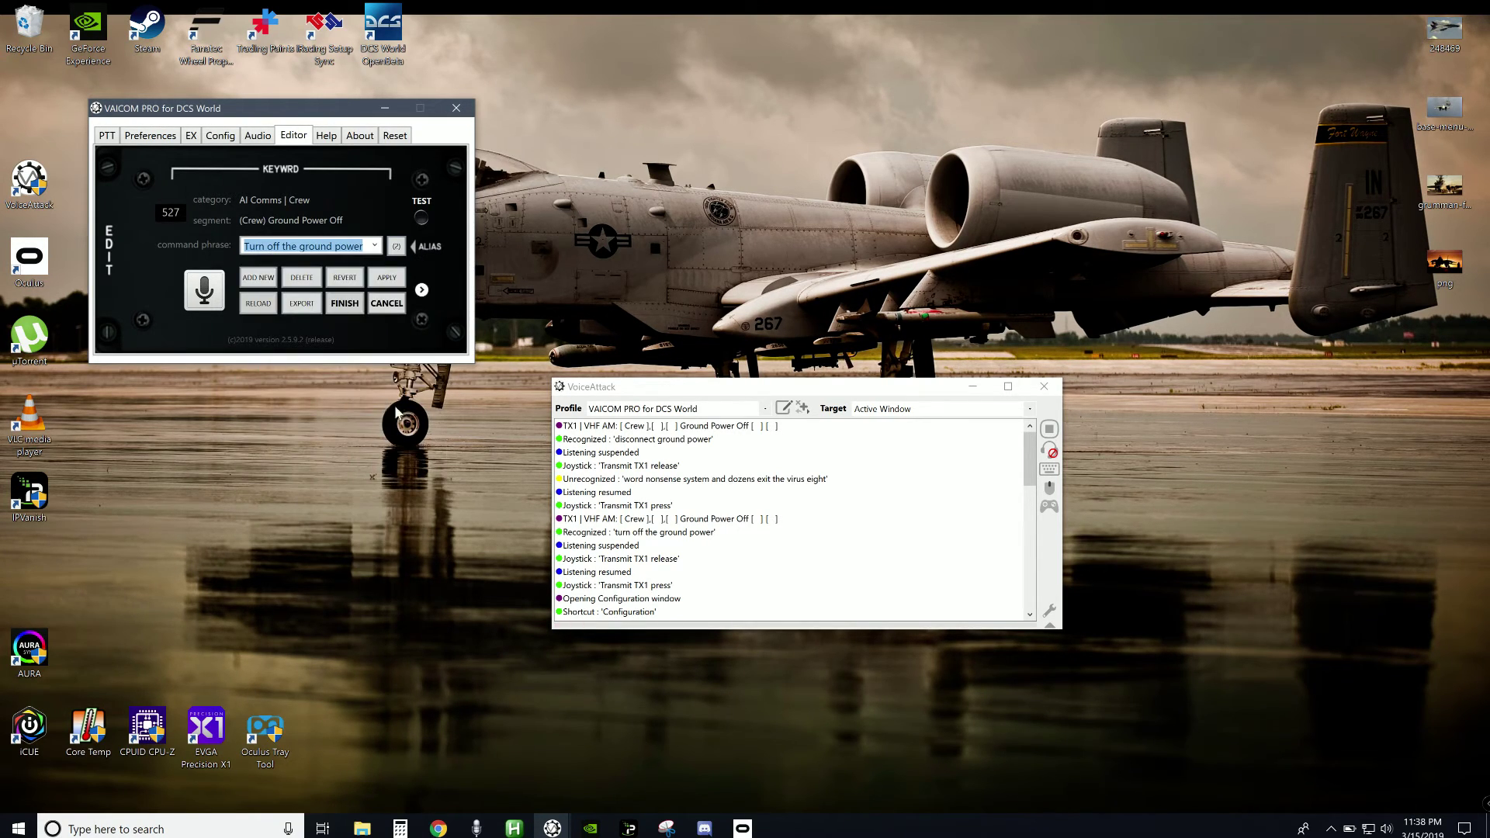